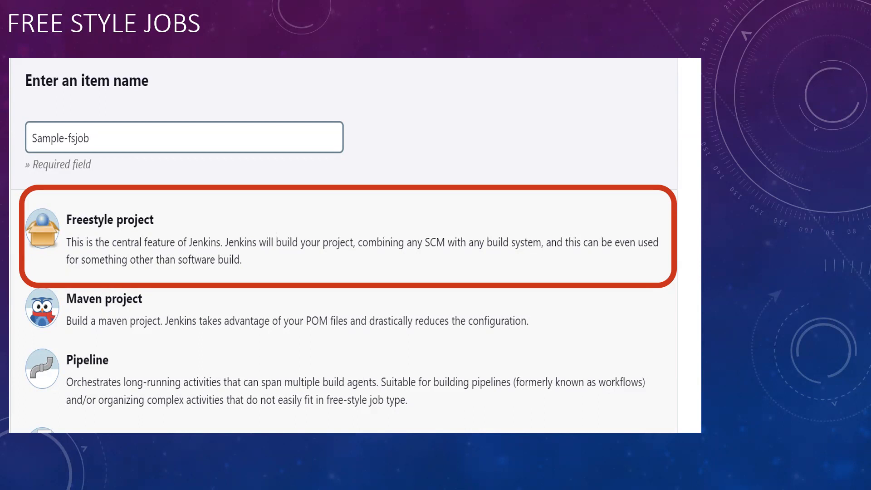
Leave the Free Style Jobs slide show and bring up the window switcher
key(alt+Tab)
key(alt+Tab)
key(alt+Tab)
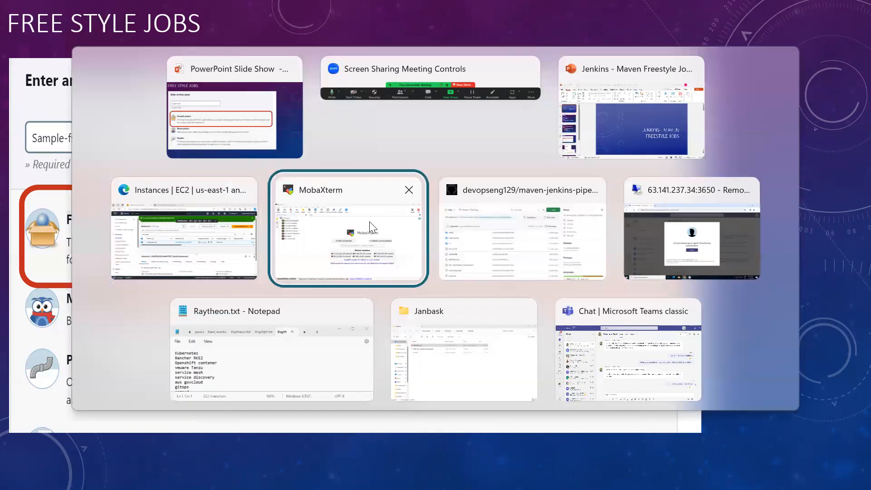
key(alt+Tab)
key(alt+Tab)
key(alt+Tab)
key(alt+Tab)
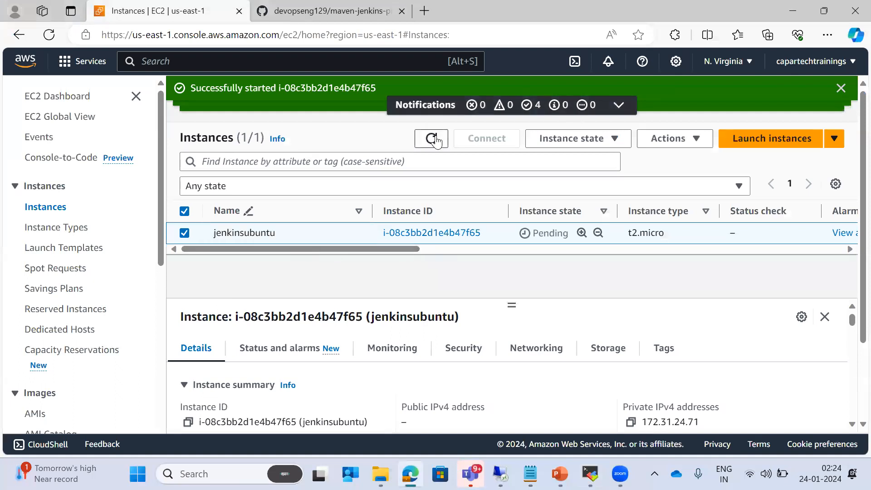
Refresh the instances and open the jenkinsubuntu public IP on port 8080 in a new tab
click(431, 138)
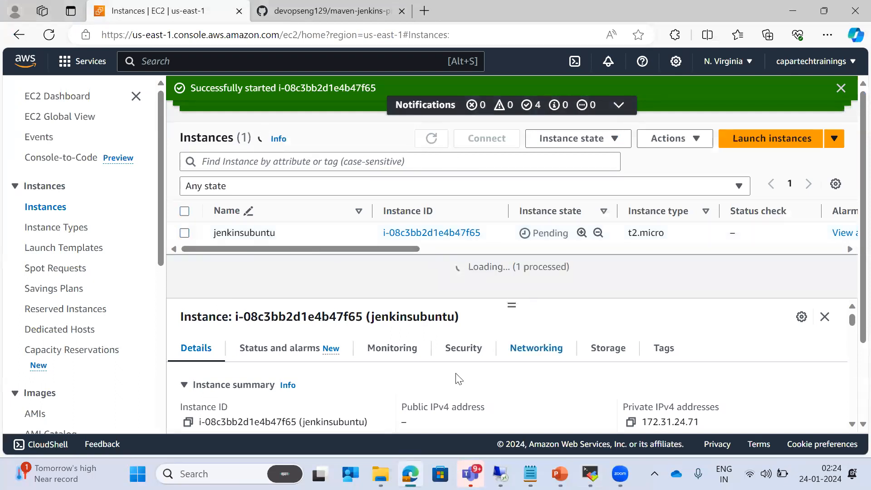
click(405, 422)
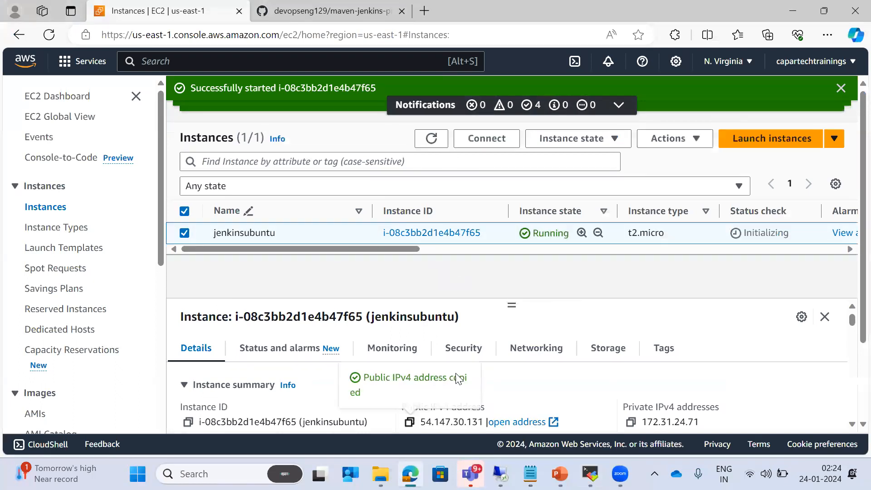
click(424, 11)
key(ctrl+v)
text(:80)
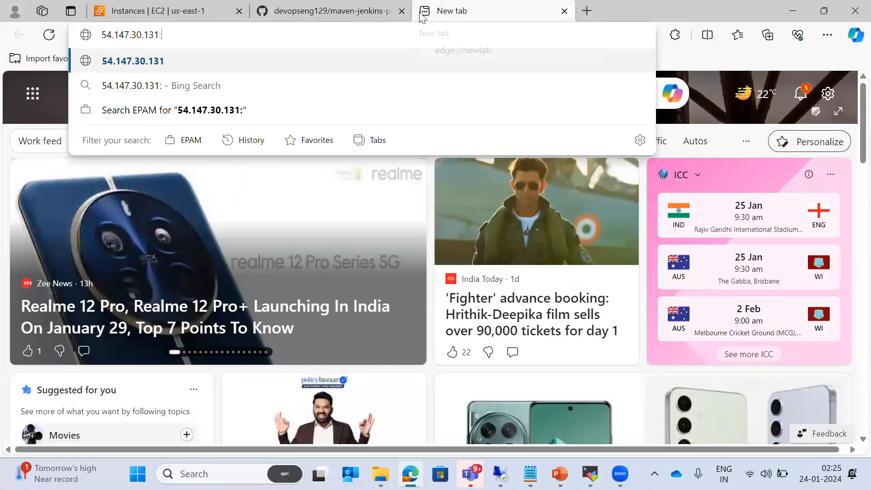
text(80)
key(Return)
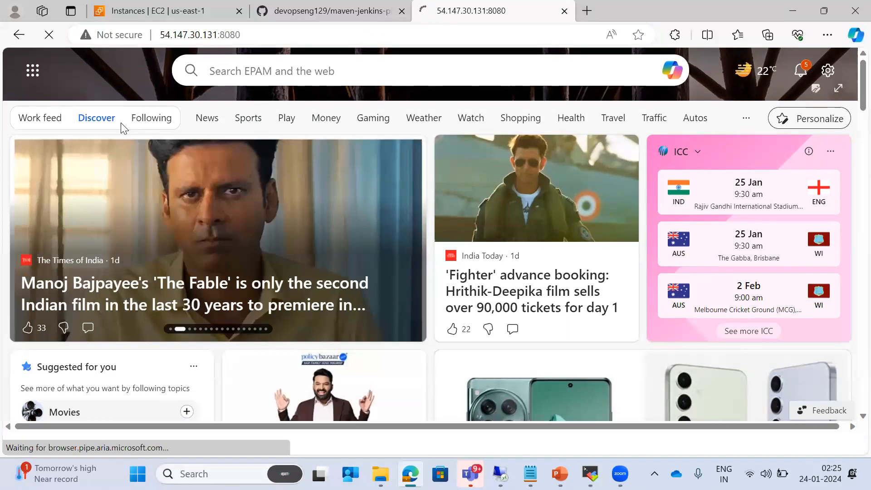
Sign in to Jenkins as admin with the account password
text(admin)
key(Tab)
text(admin)
key(Return)
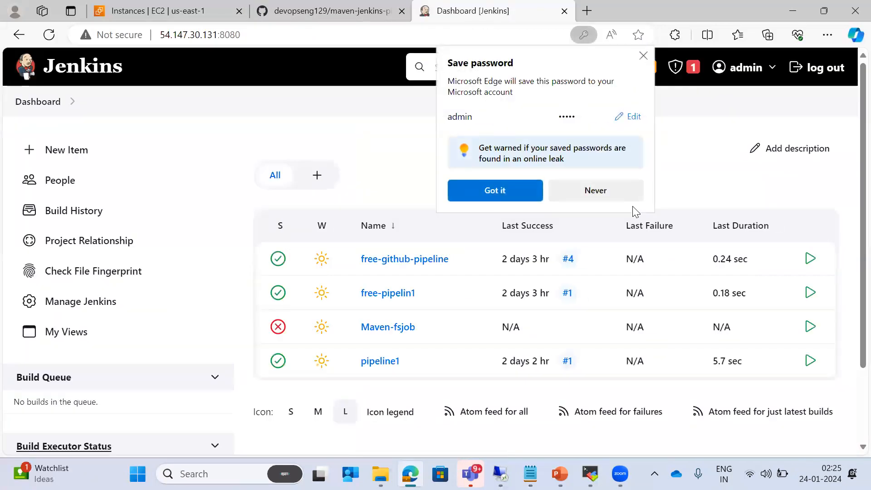
Dismiss the save-password prompt and create a Freestyle project named samplefsjob
click(643, 57)
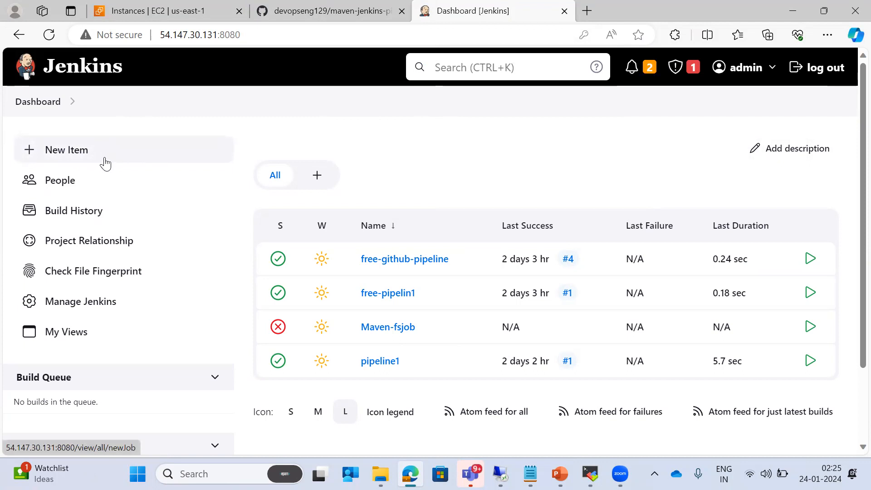
click(65, 154)
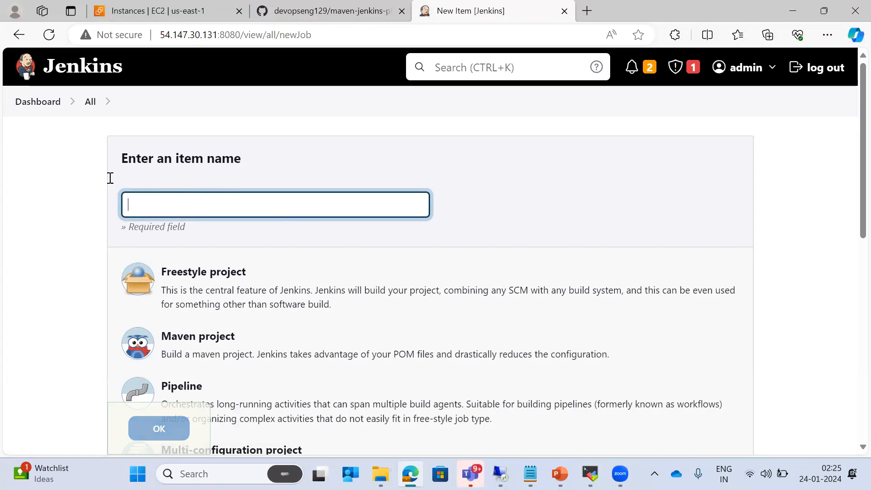
text(samplefsjob)
click(223, 274)
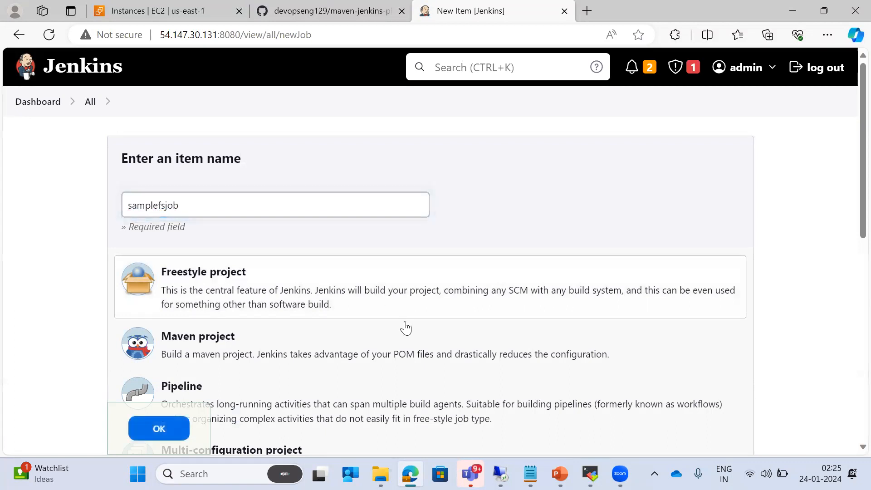
click(174, 429)
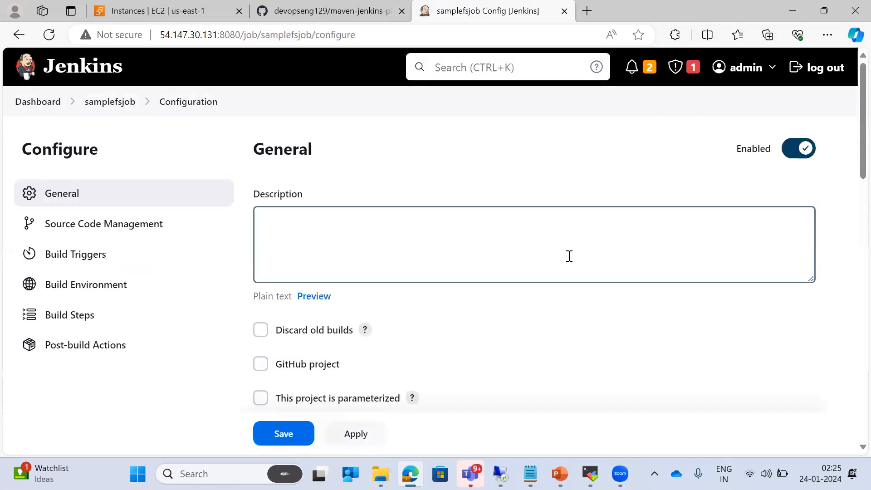
key(alt+Tab)
key(alt+Tab)
key(alt+Tab)
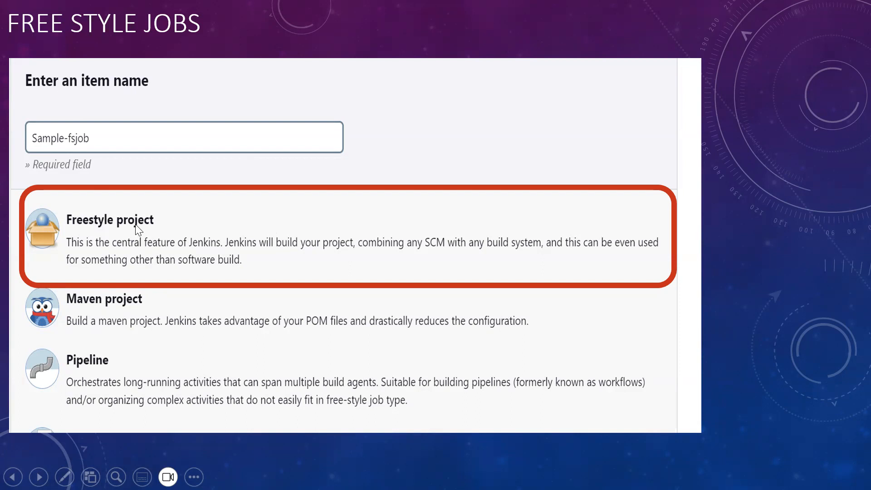
key(alt+Tab)
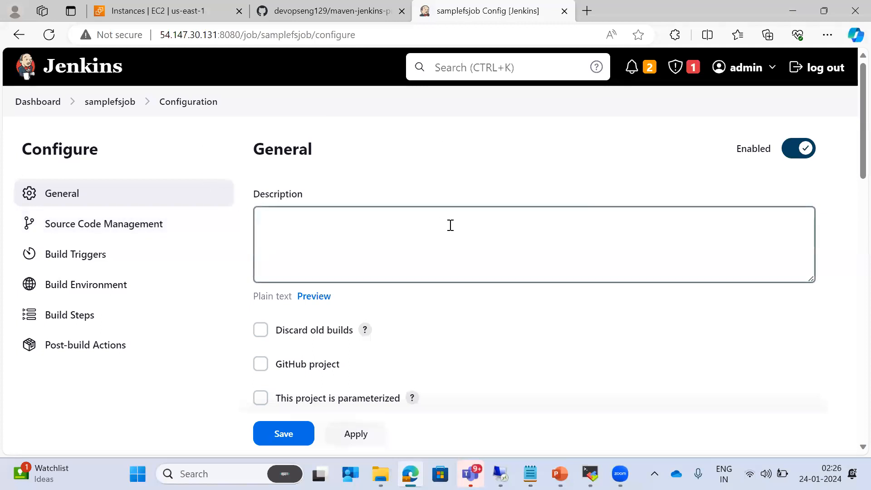
scroll(451, 225, down, 10)
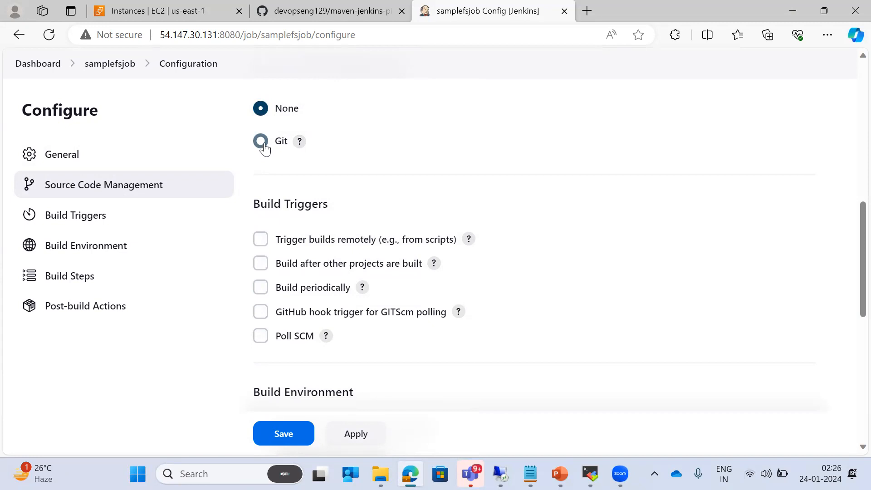
Select Git source control and paste the maven-jenkins-pipeline HTTPS clone URL as Repository URL
click(261, 142)
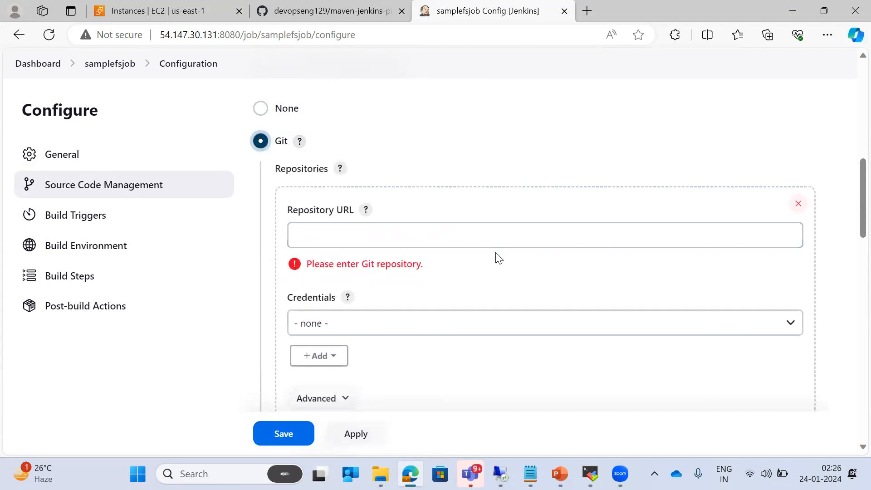
click(319, 14)
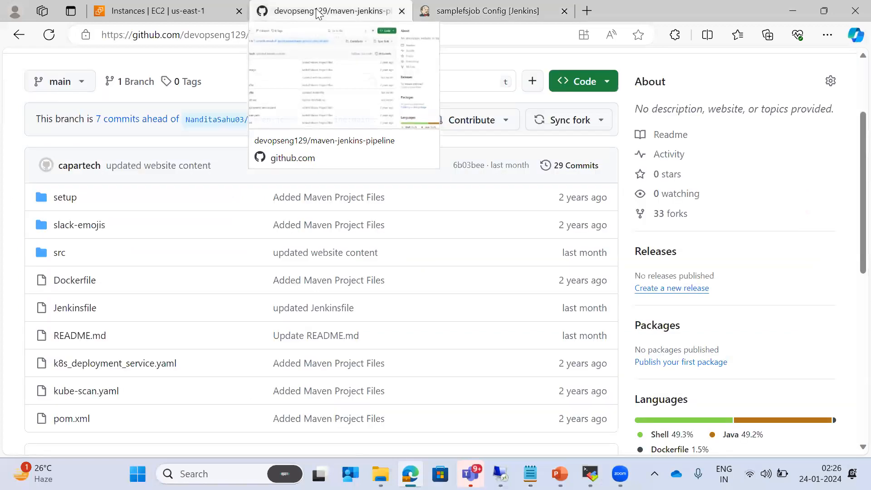
click(607, 88)
click(594, 201)
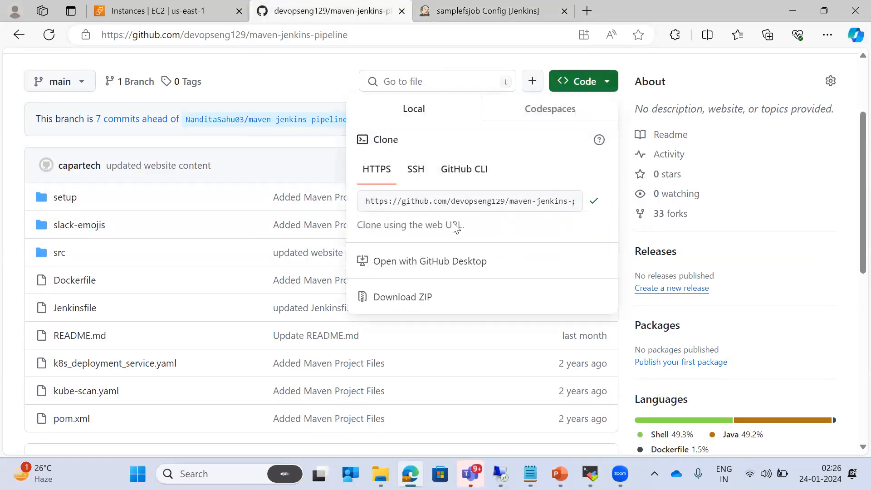
click(487, 12)
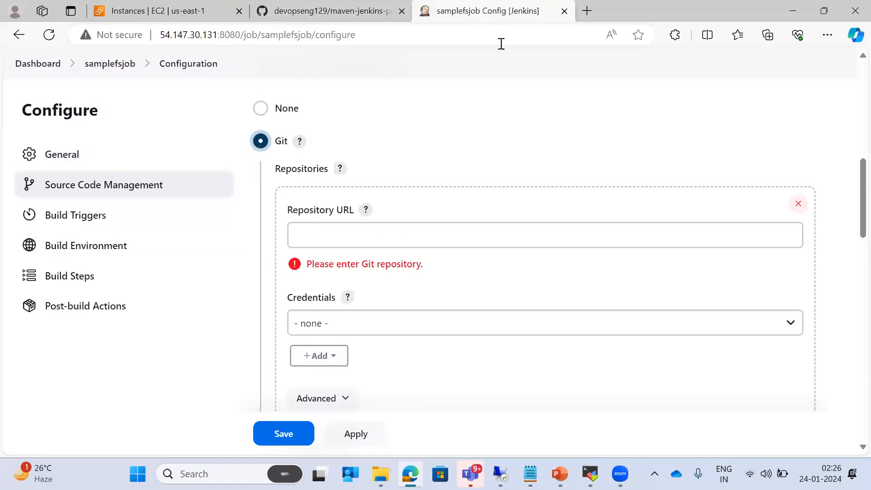
click(373, 236)
key(ctrl+v)
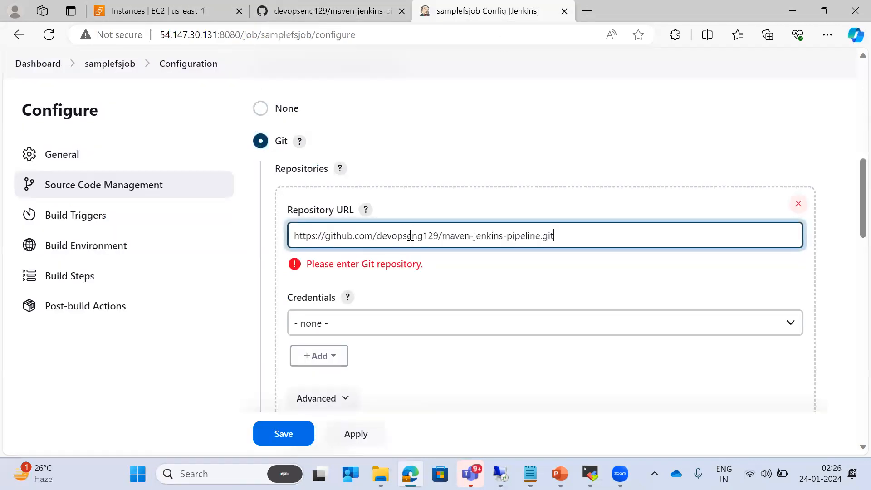
click(667, 281)
Change the Branch Specifier from */master to */main
scroll(667, 281, down, 5)
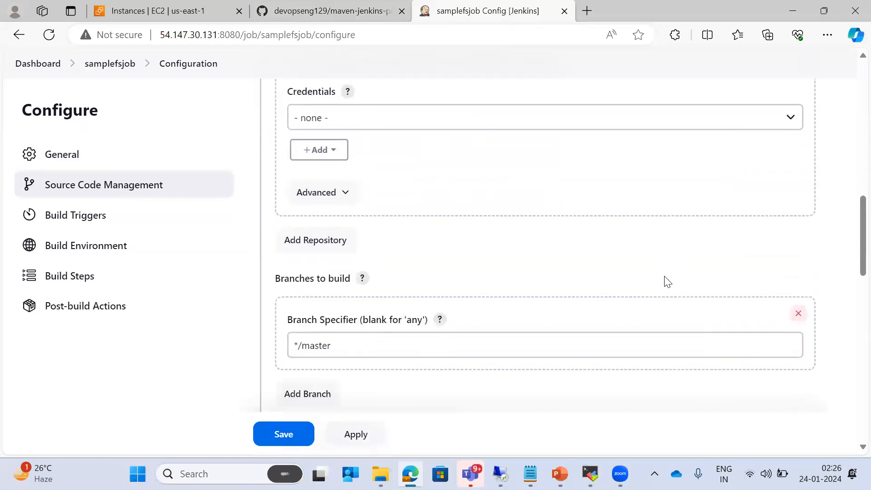
click(368, 277)
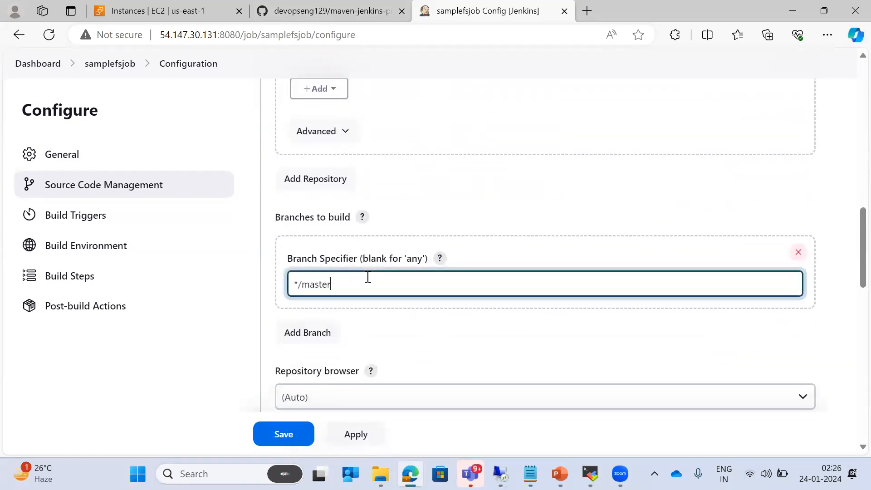
key(BackSpace)
key(BackSpace)
text(in)
click(615, 350)
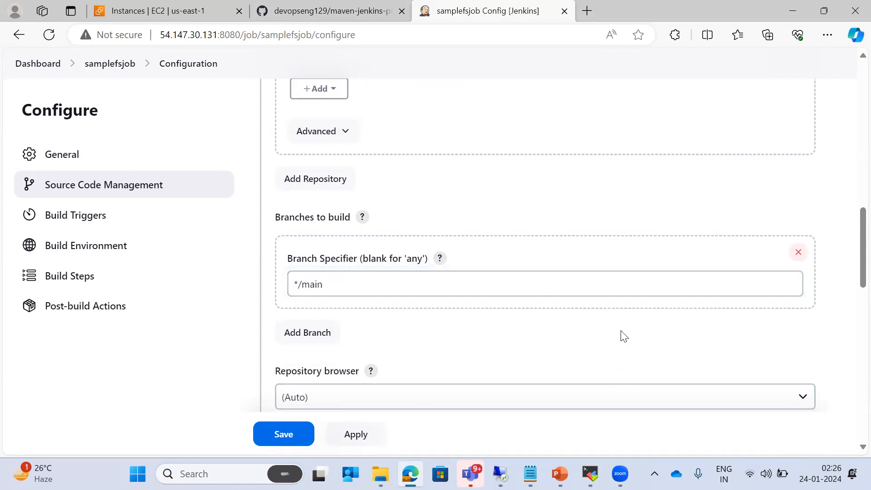
scroll(592, 339, up, 1)
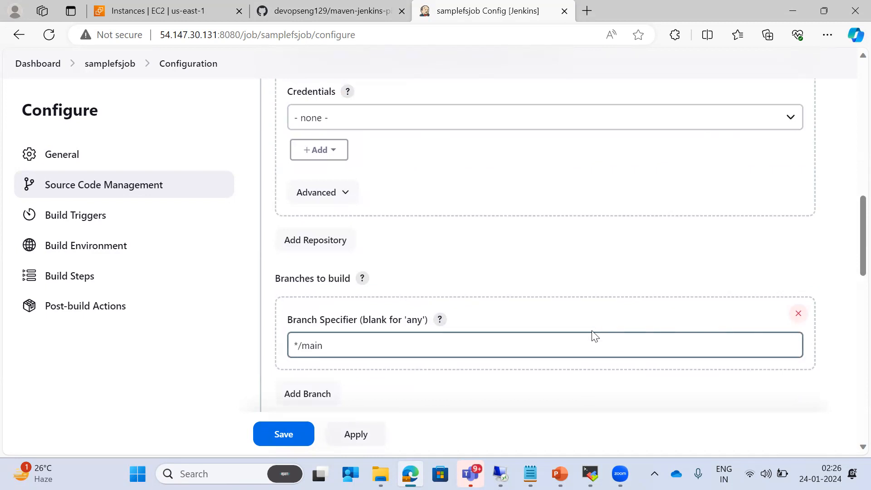
scroll(609, 280, up, 4)
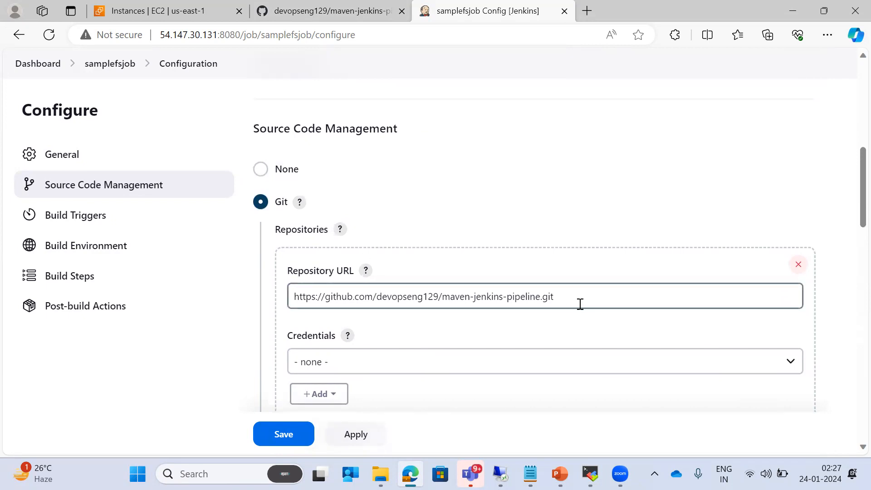
Add an Invoke top-level Maven targets build step using the mymaven Maven version
scroll(584, 311, down, 9)
scroll(587, 313, down, 10)
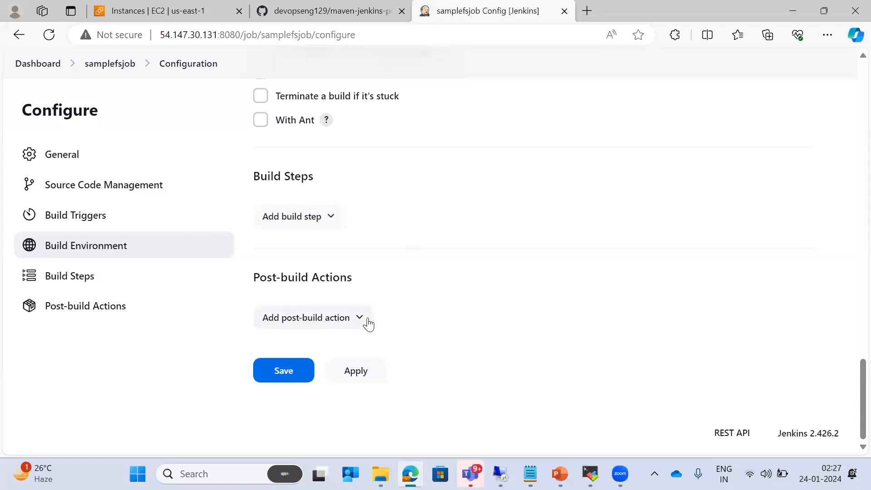
scroll(370, 321, up, 3)
scroll(377, 329, down, 1)
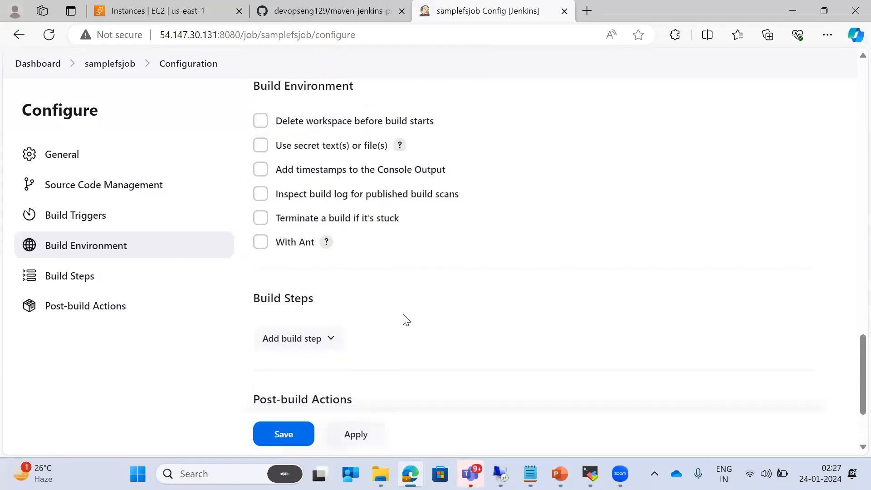
scroll(467, 306, down, 1)
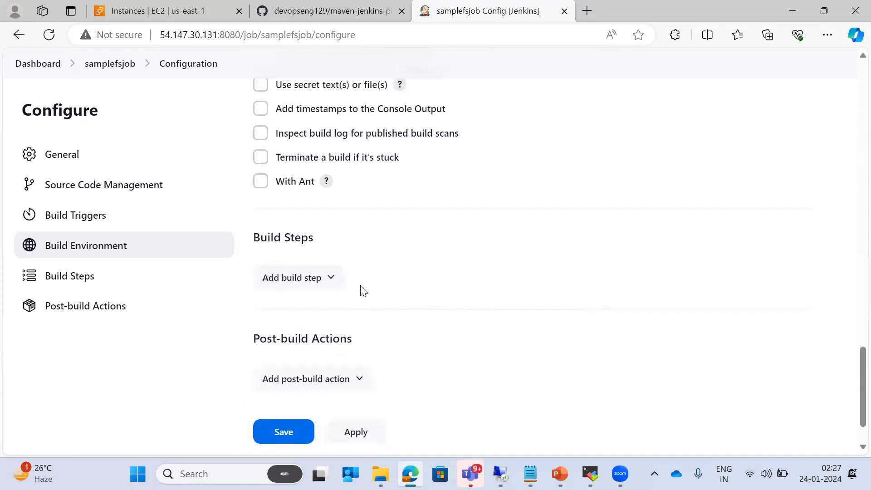
click(335, 286)
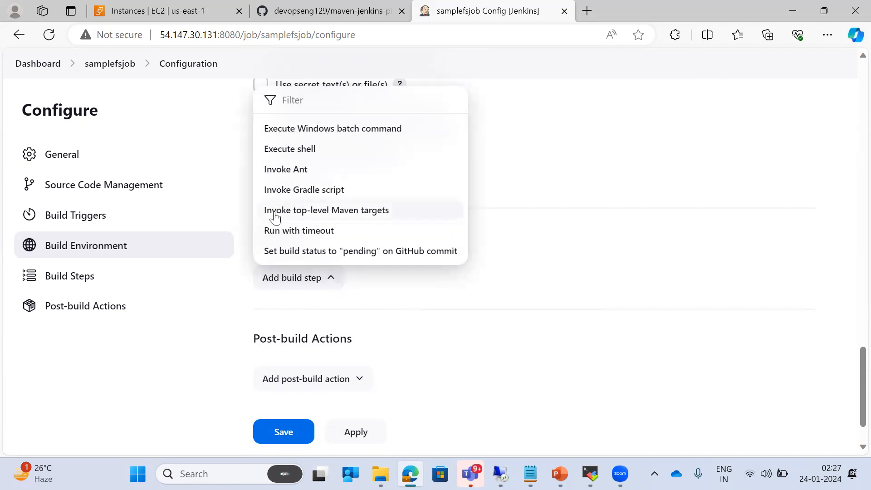
click(364, 213)
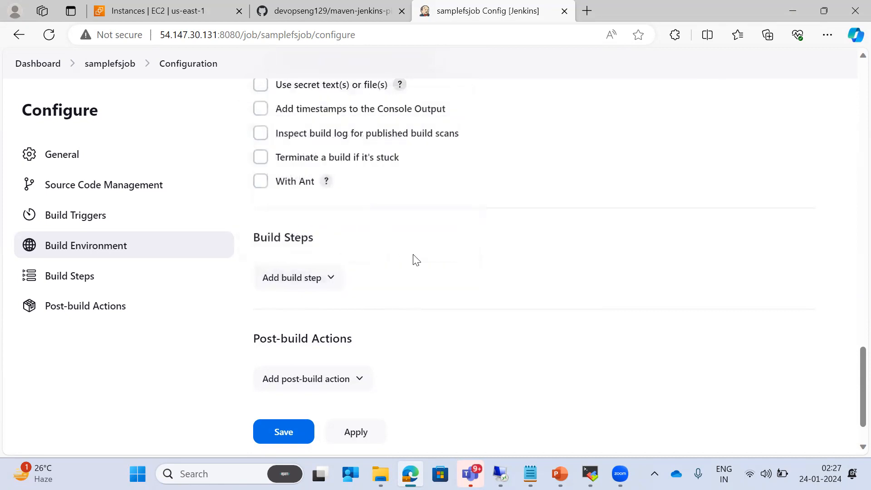
click(560, 403)
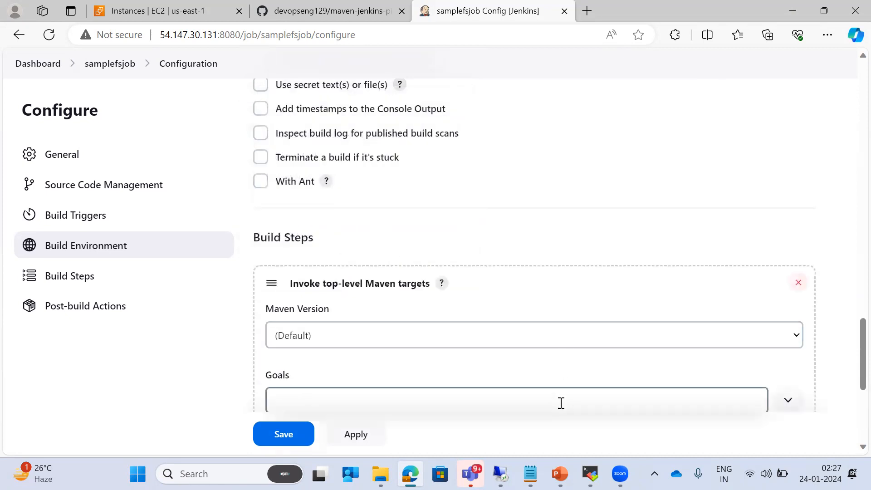
scroll(579, 400, down, 1)
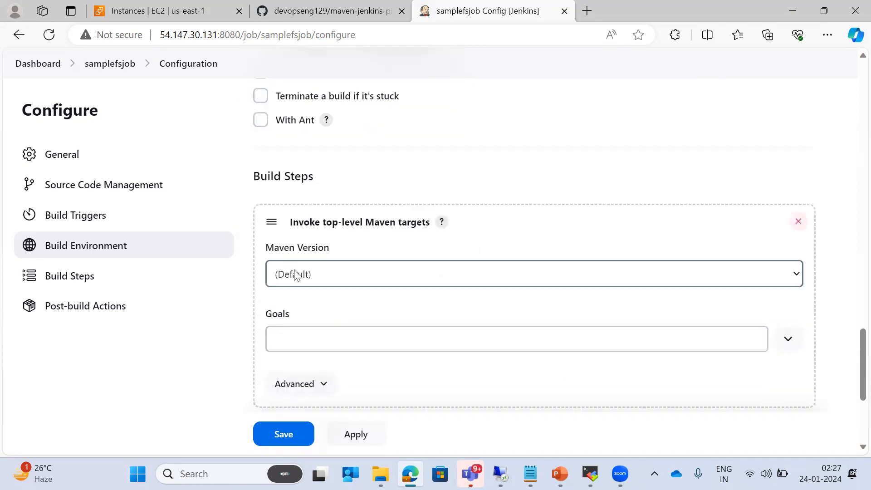
click(600, 280)
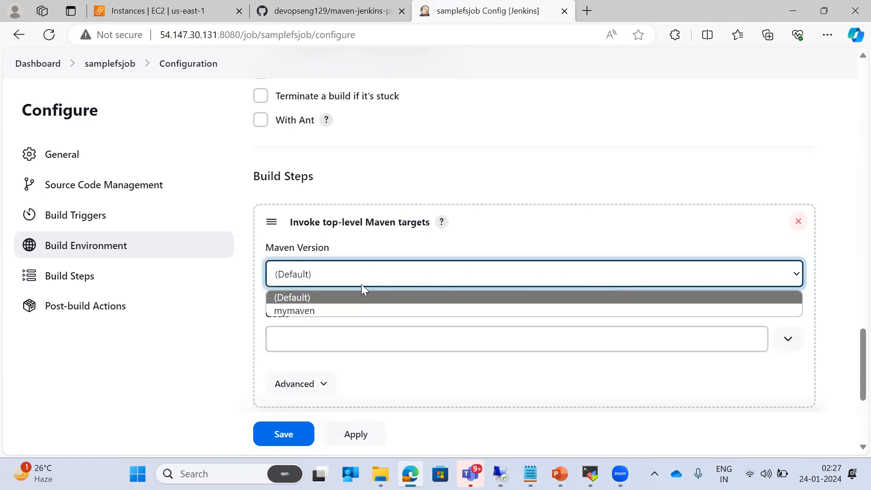
click(301, 311)
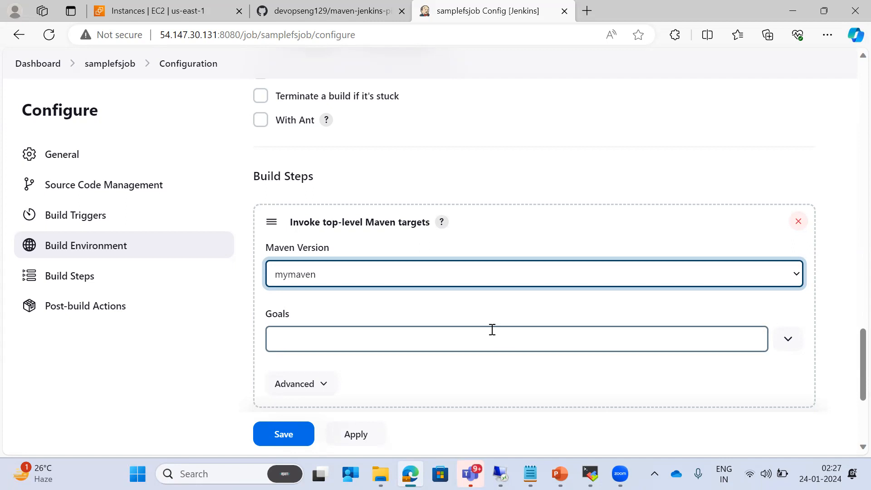
Enter compile as the Maven goal, trying validate, test and package in Goals along the way
scroll(492, 330, down, 3)
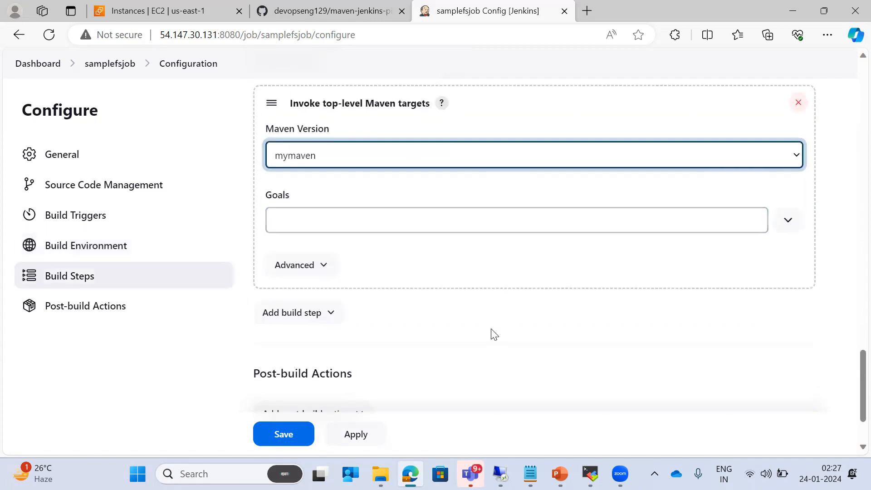
click(324, 218)
text(compile)
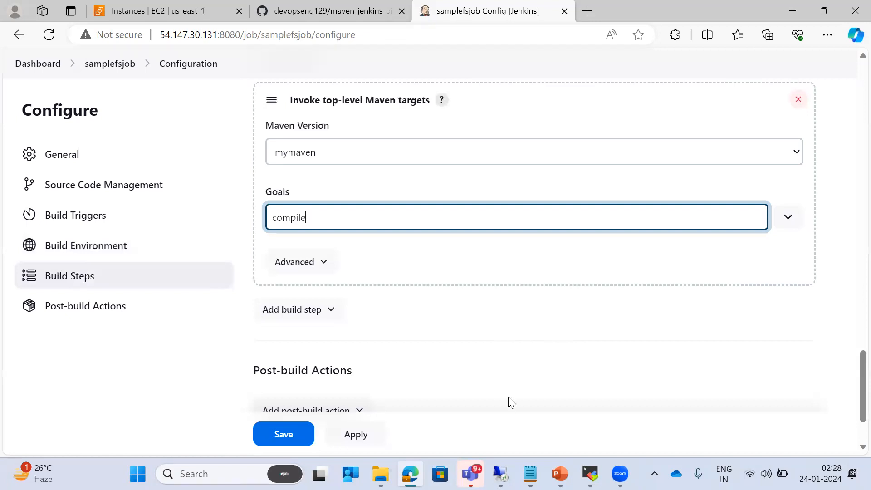
double_click(291, 216)
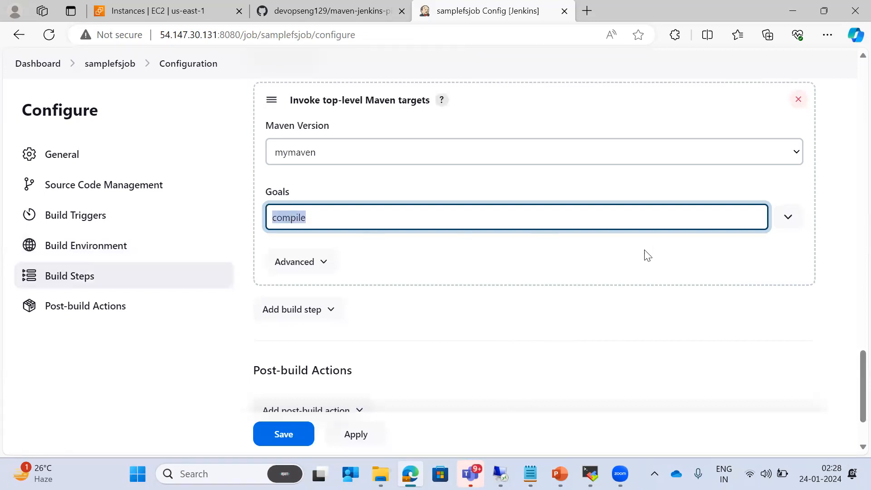
text(validate)
key(BackSpace)
key(BackSpace)
key(BackSpace)
key(BackSpace)
key(BackSpace)
key(BackSpace)
key(BackSpace)
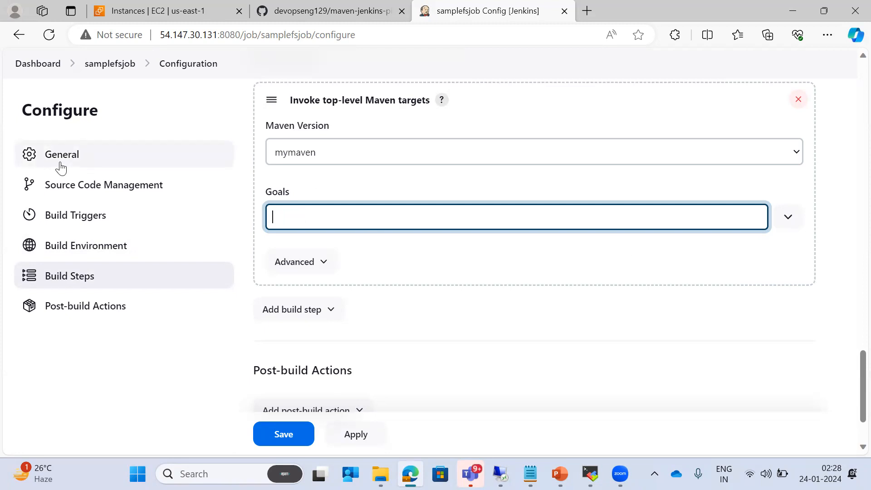
text(test)
key(BackSpace)
key(BackSpace)
key(BackSpace)
text(package)
key(BackSpace)
key(BackSpace)
key(BackSpace)
key(BackSpace)
key(BackSpace)
key(BackSpace)
Save samplefsjob, run build #1 and confirm its console output ends in BUILD SUCCESS
click(260, 434)
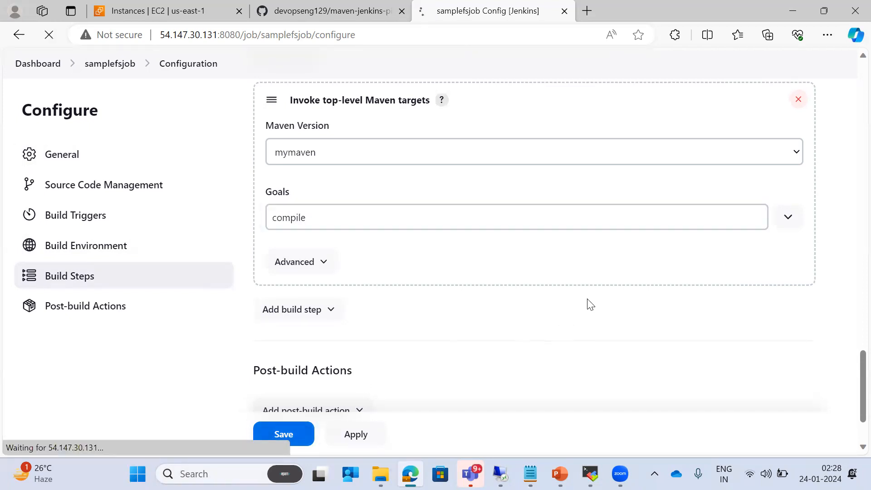
click(57, 242)
scroll(383, 259, down, 3)
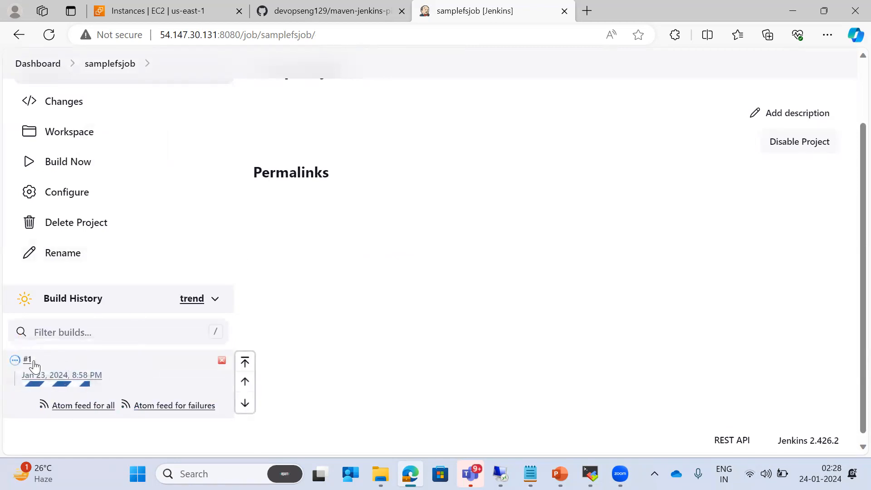
mouse_move(35, 363)
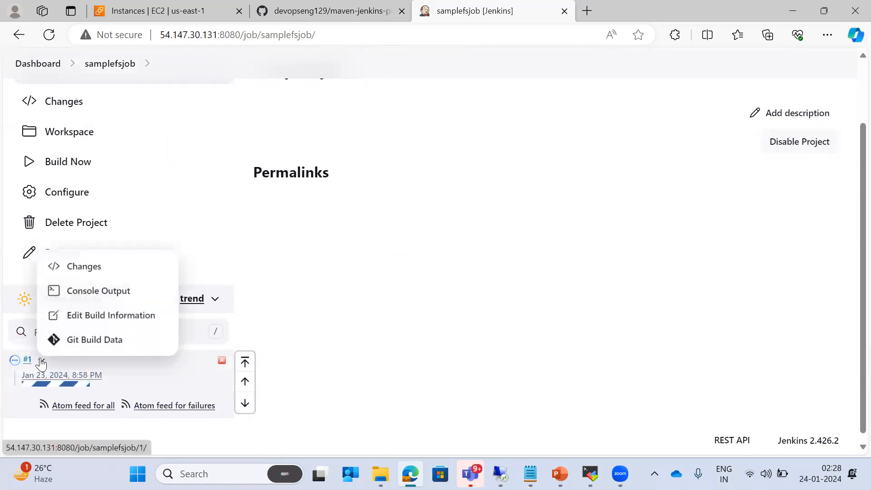
click(100, 292)
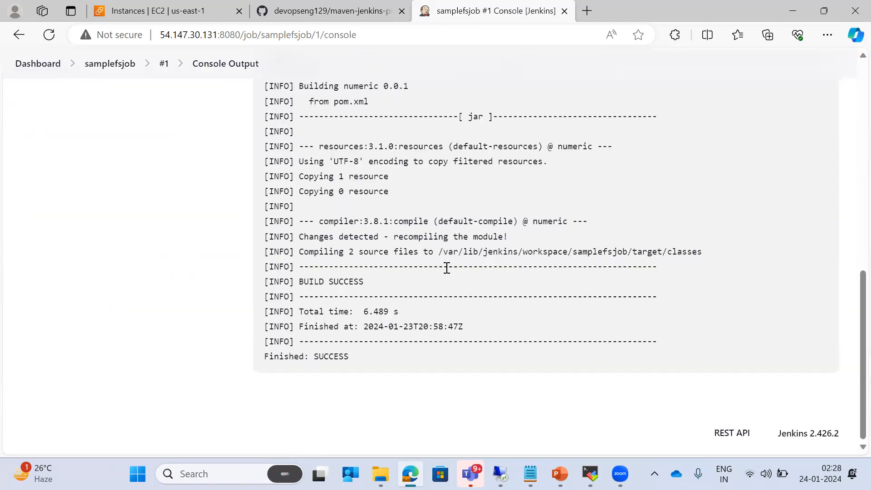
drag(349, 354, 257, 341)
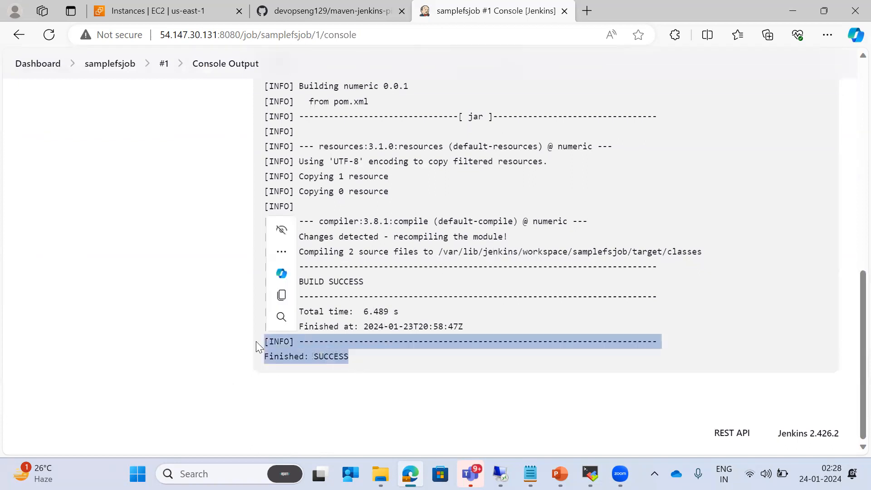
scroll(190, 290, up, 5)
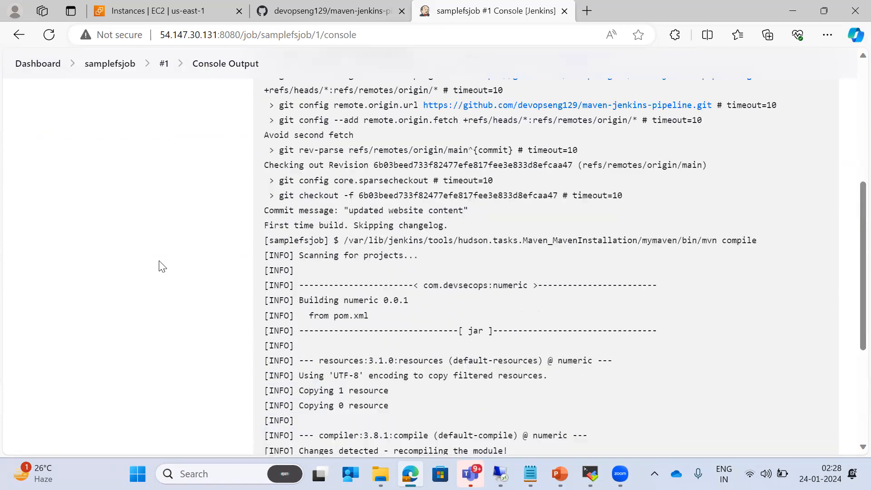
click(117, 64)
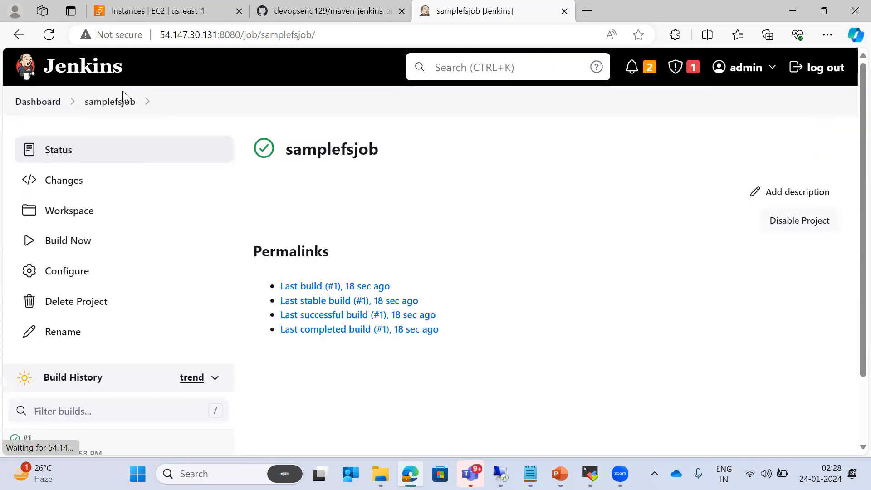
Inspect the target folder in the samplefsjob workspace, then switch back to the slides
scroll(123, 227, down, 2)
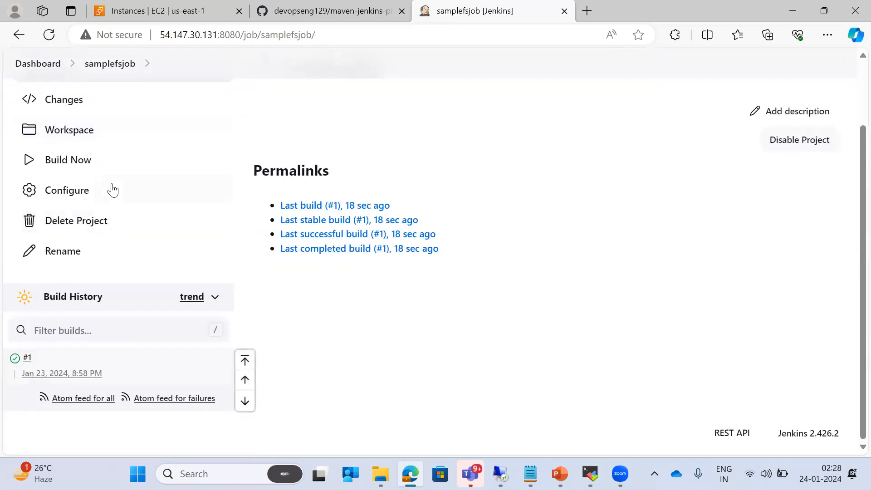
scroll(110, 188, up, 1)
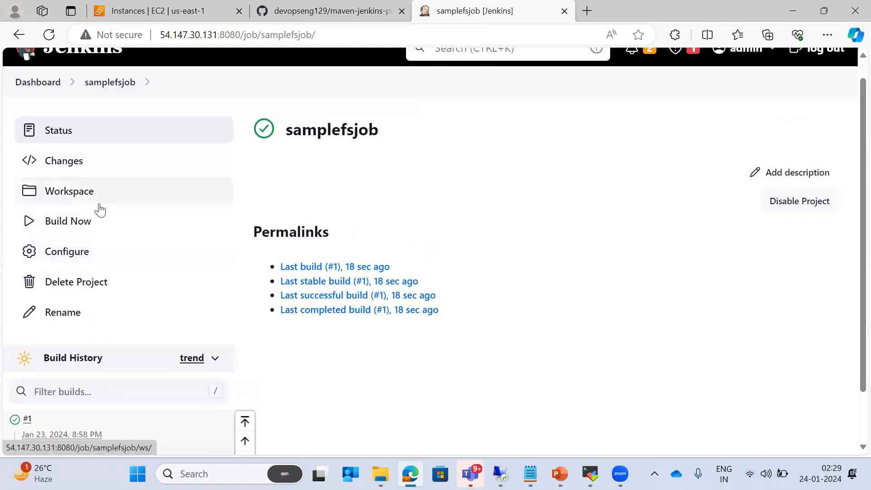
click(74, 196)
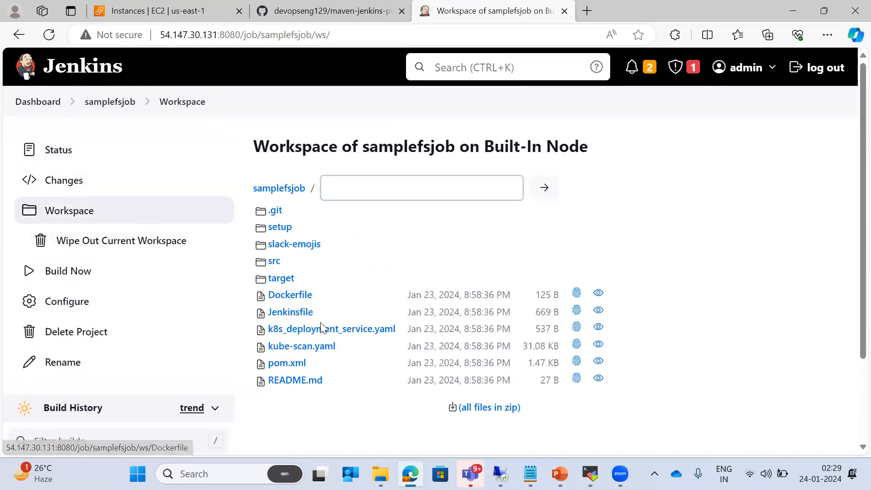
click(272, 280)
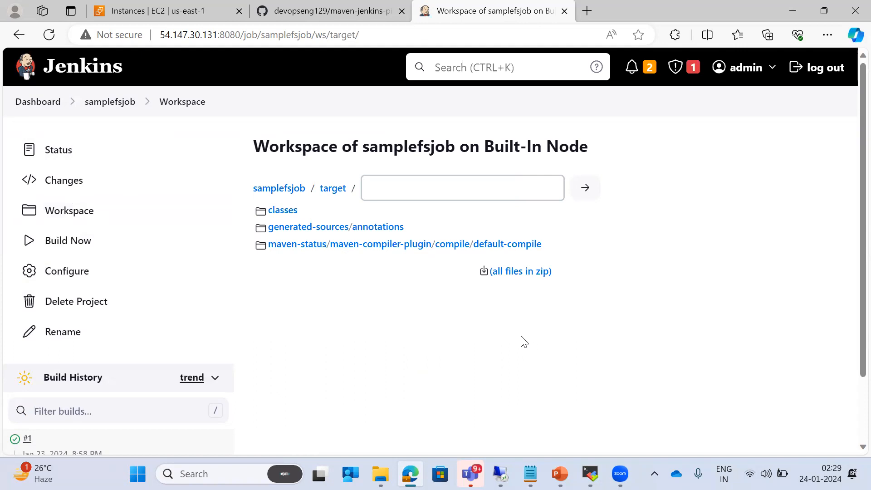
key(alt+Tab)
key(alt+Tab)
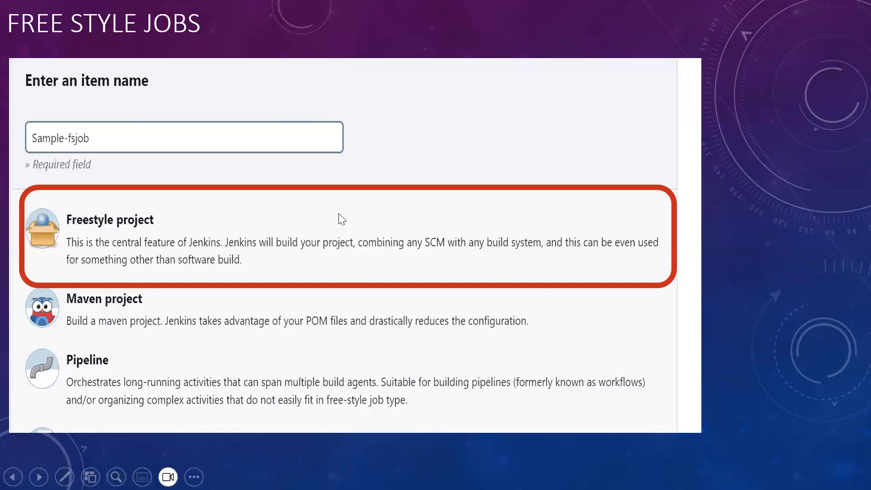
click(341, 220)
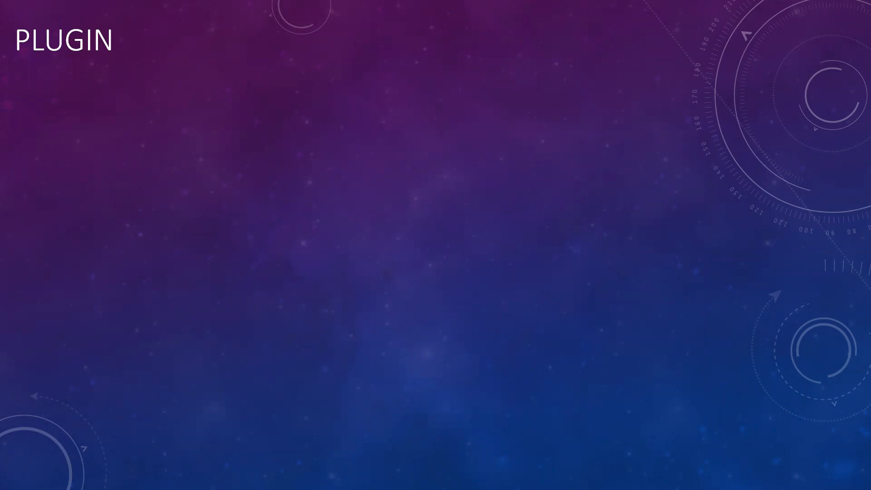
key(alt+Tab)
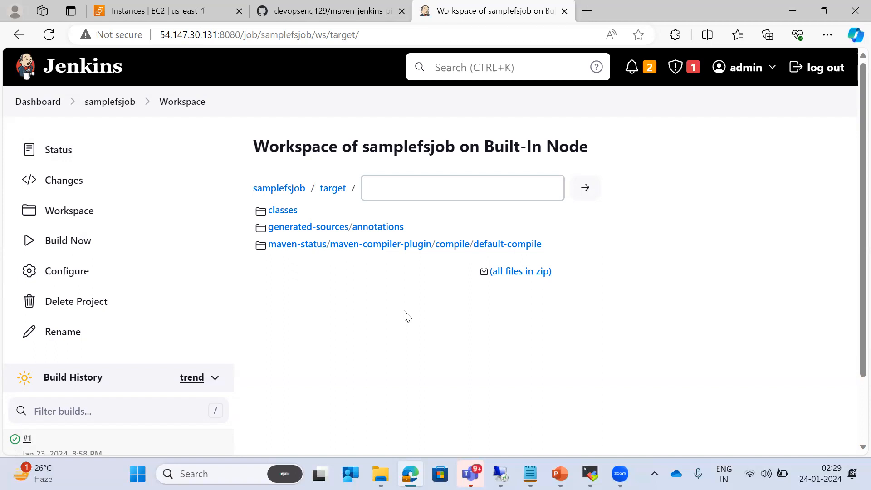
key(alt+Tab)
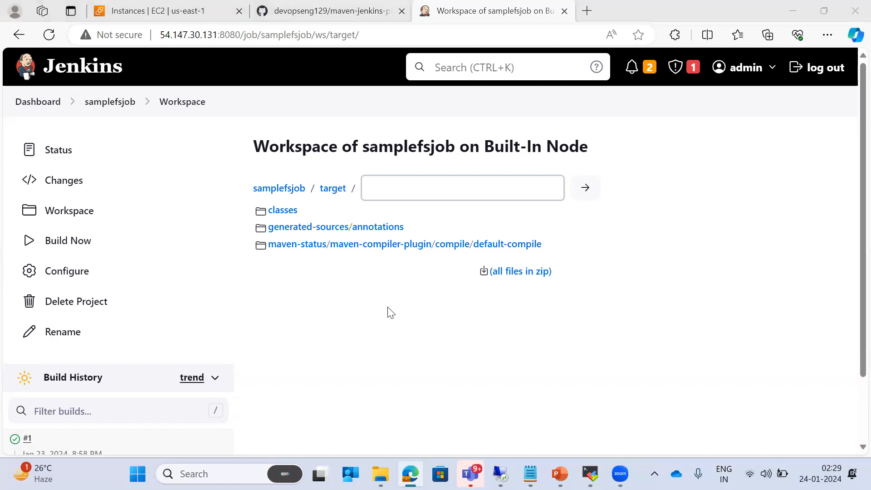
key(Right)
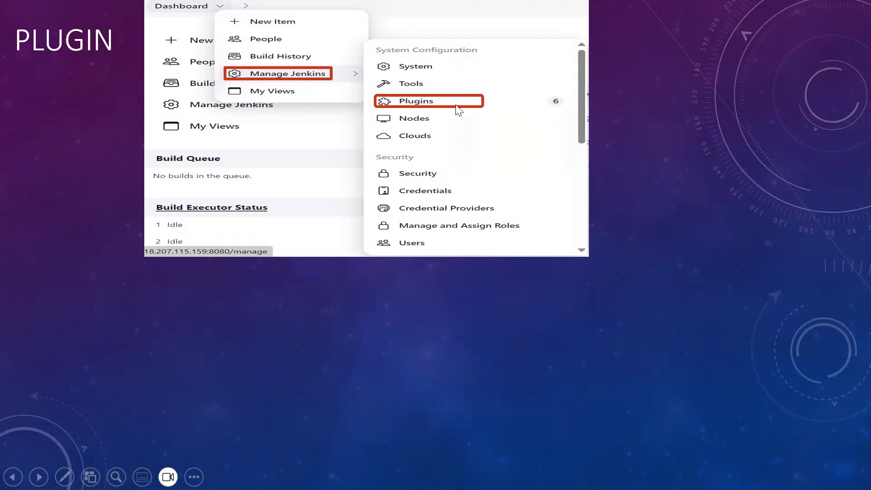
key(alt+Tab)
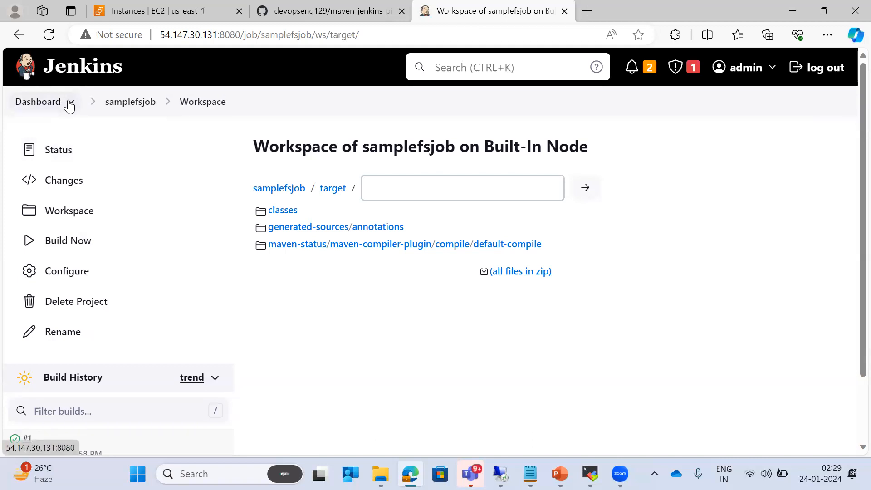
Open the Plugins page via the Dashboard menu's Manage Jenkins submenu
click(71, 103)
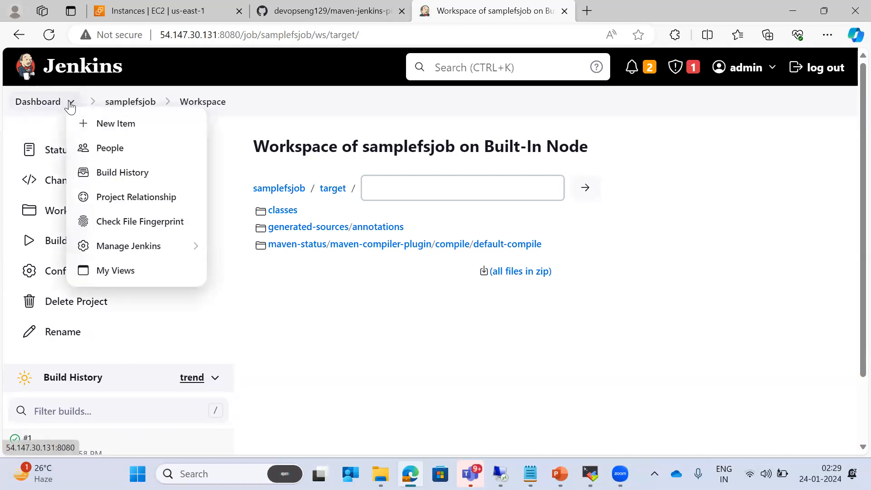
mouse_move(127, 251)
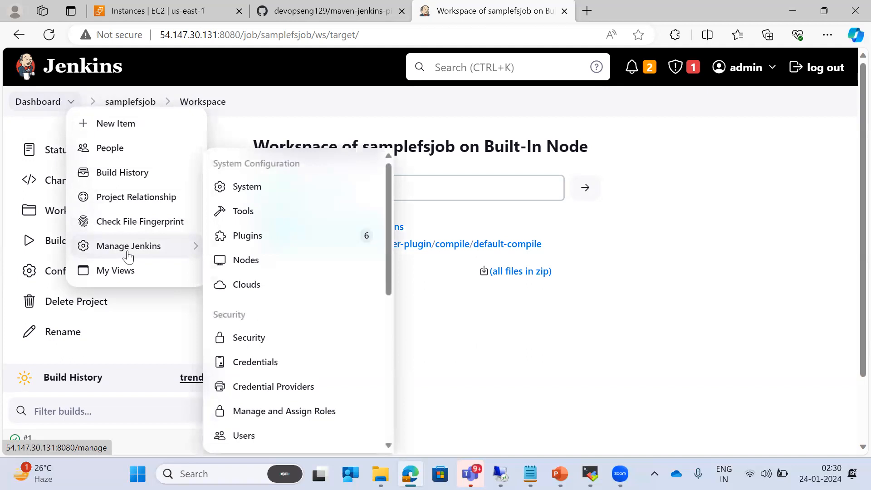
click(271, 242)
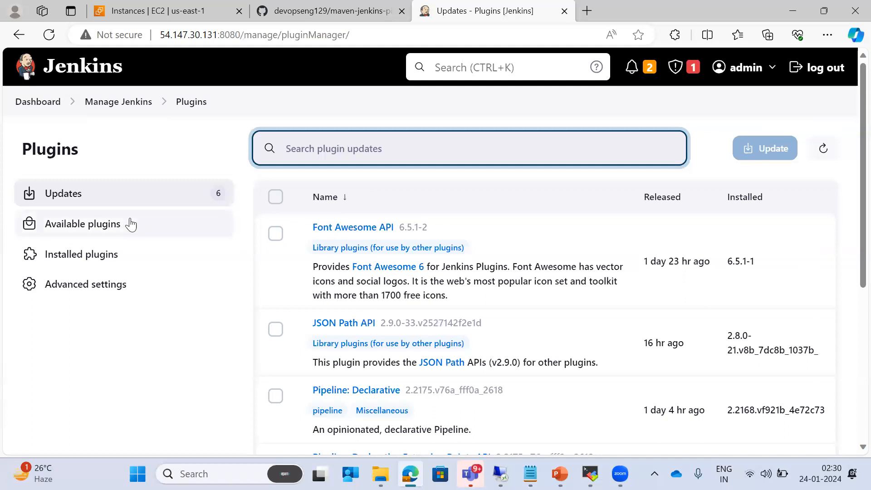
Search maven in Available and Installed plugins, confirming Maven Integration 3.23 is enabled, then return to Dashboard
click(92, 231)
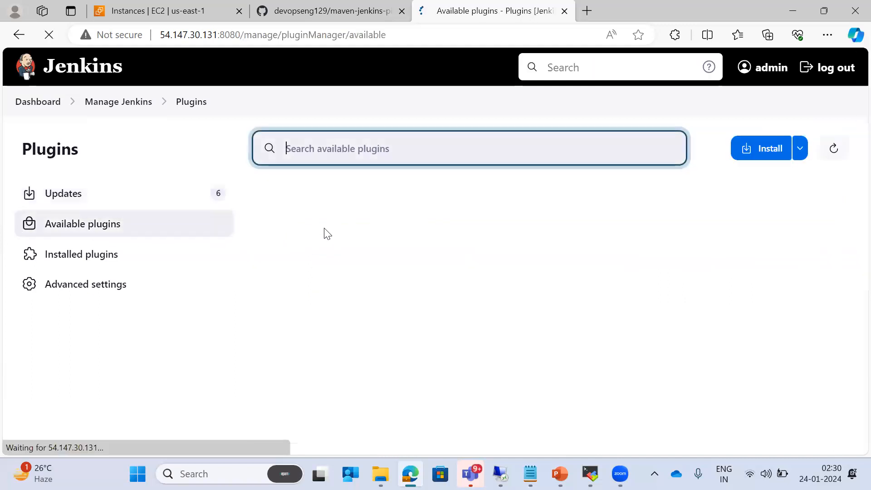
text(maven)
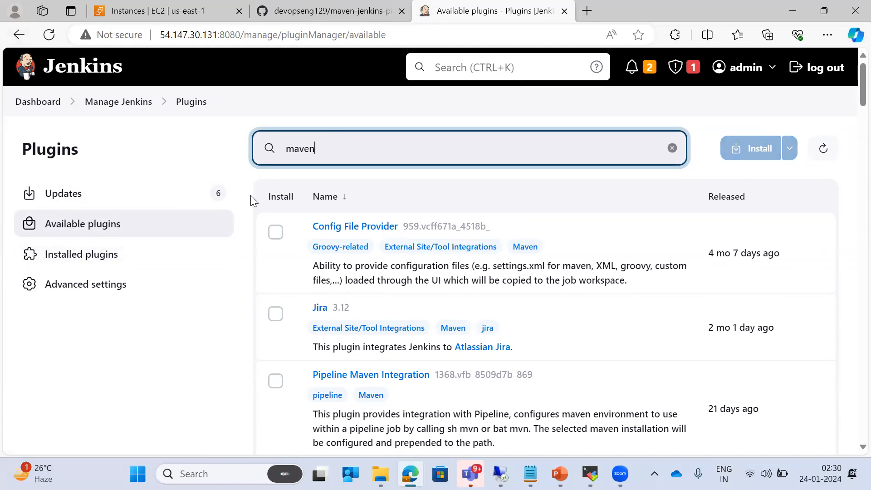
click(90, 258)
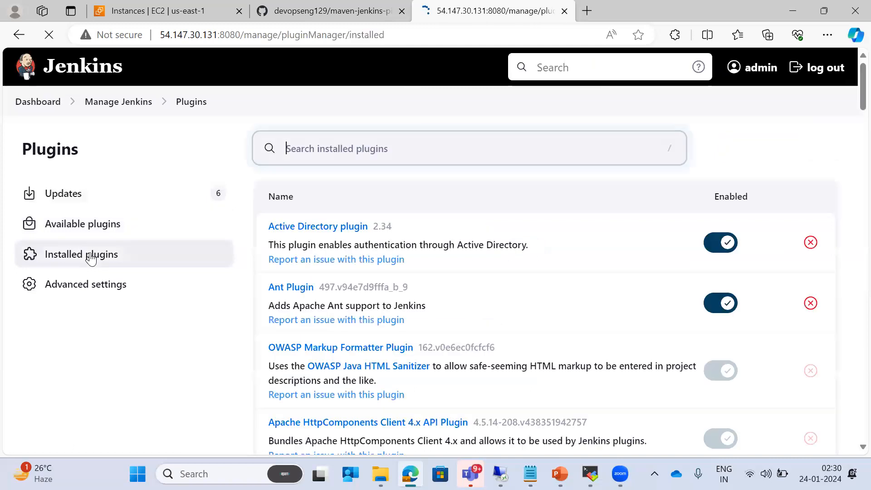
text(mv)
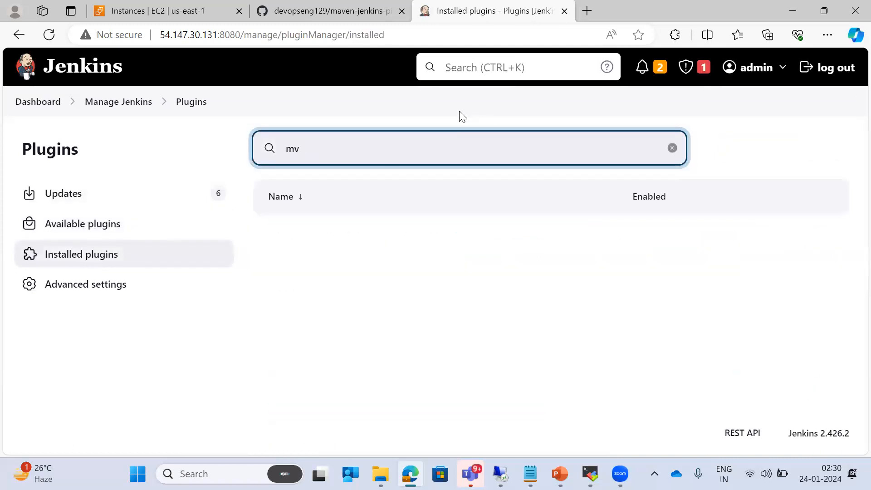
key(BackSpace)
text(aven)
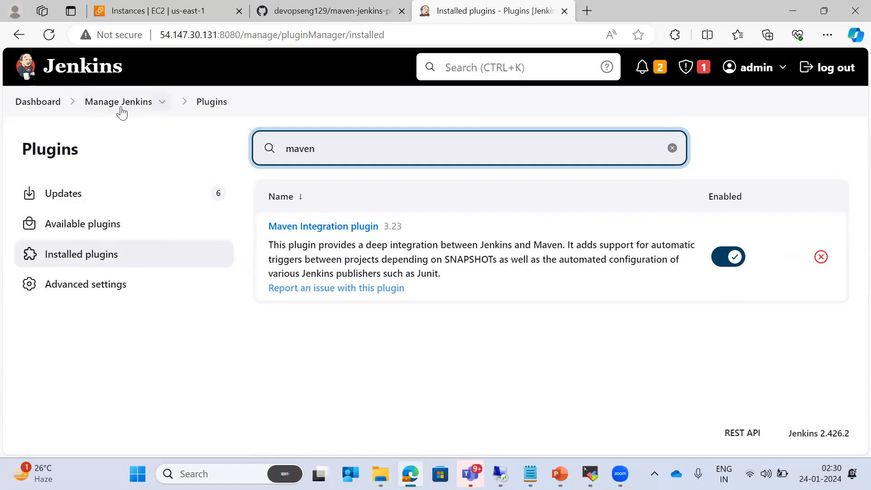
click(37, 103)
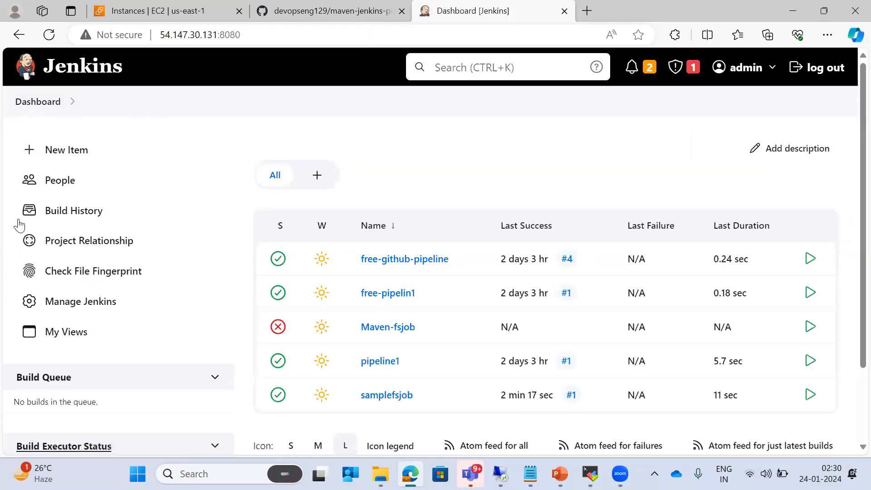
Create a Maven project named mavenfsjob, correcting typos in the item name
click(71, 155)
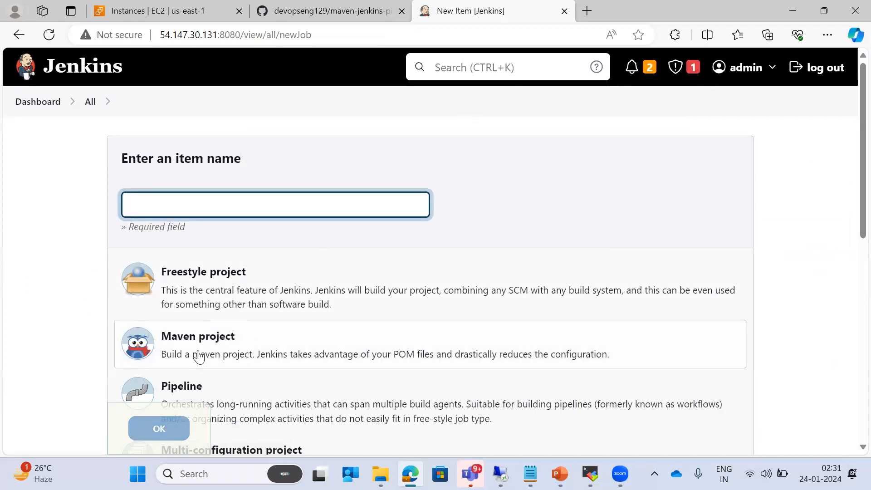
click(222, 207)
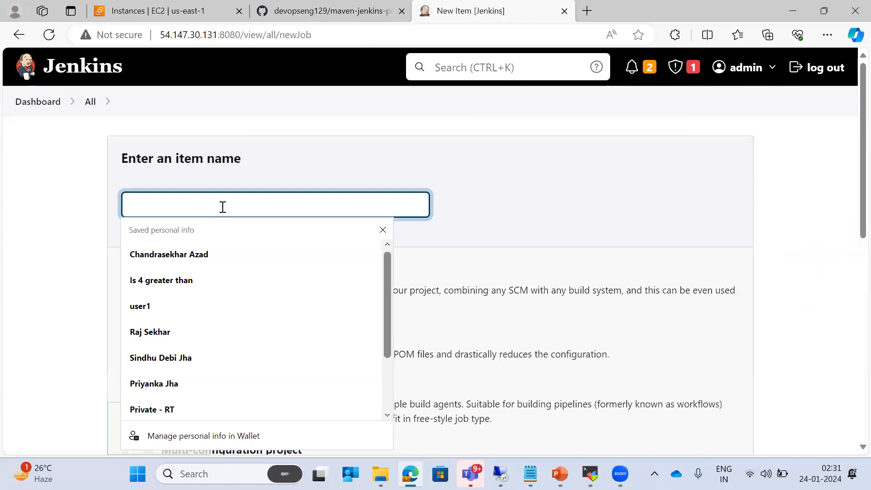
text(maven)
key(BackSpace)
key(BackSpace)
text(-fcjob)
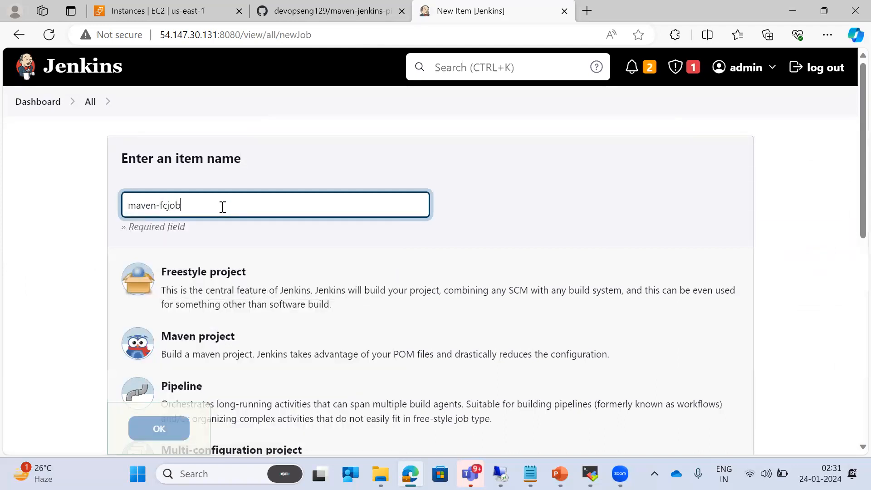
text(s)
key(BackSpace)
key(BackSpace)
key(BackSpace)
text(sj)
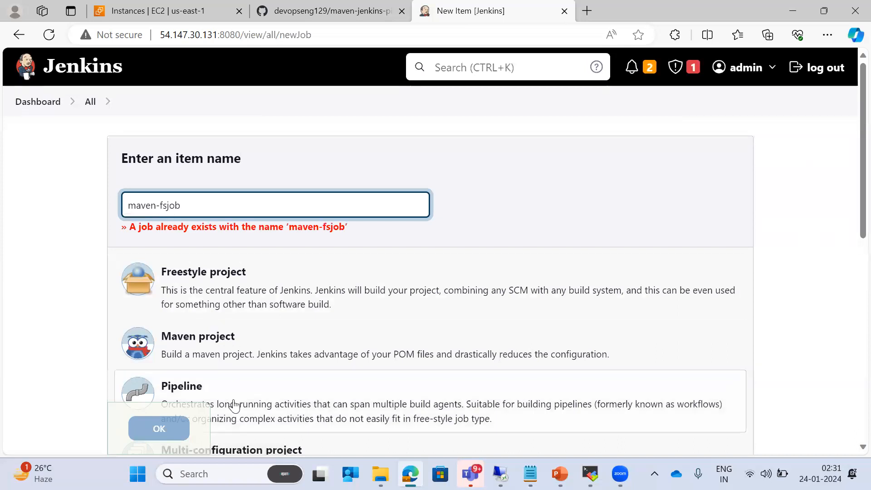
click(212, 348)
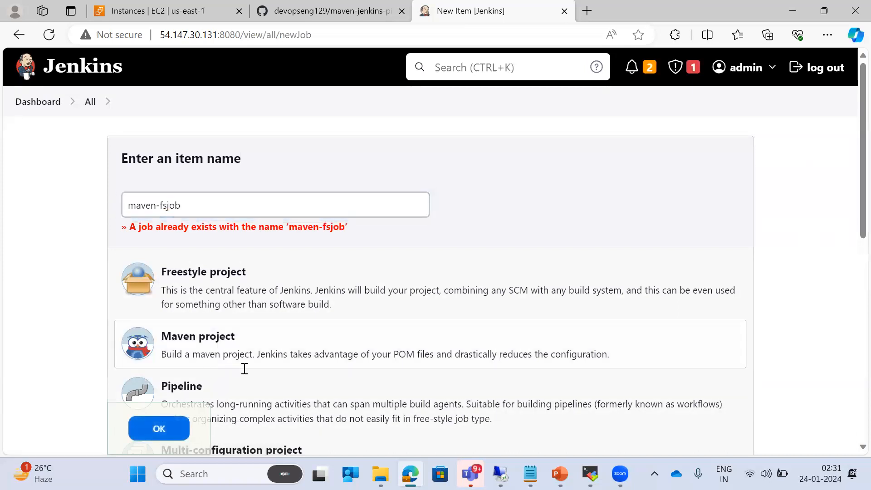
click(160, 213)
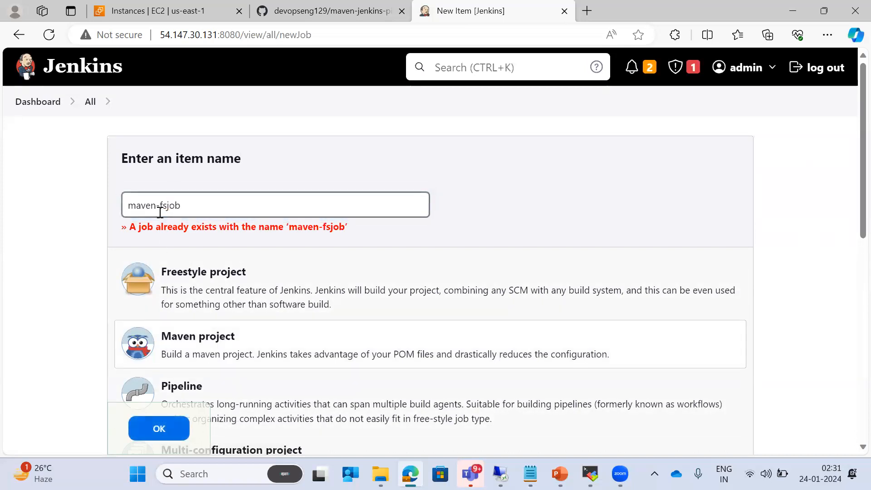
key(BackSpace)
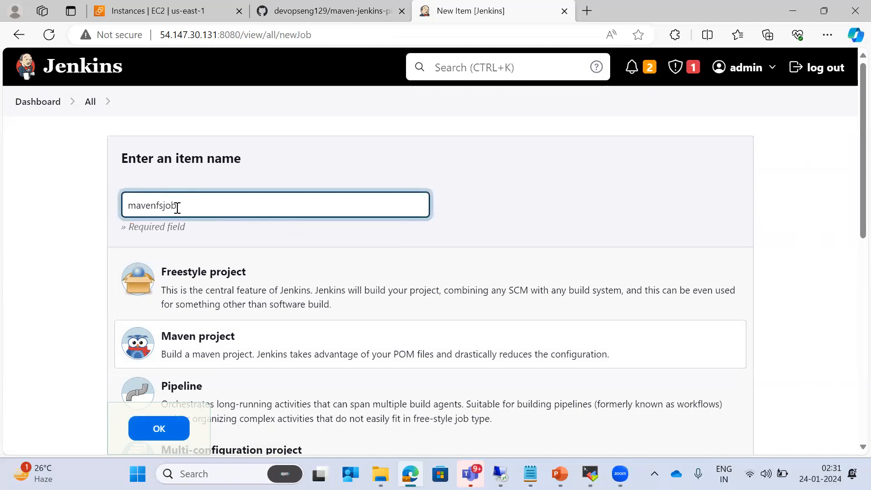
click(195, 352)
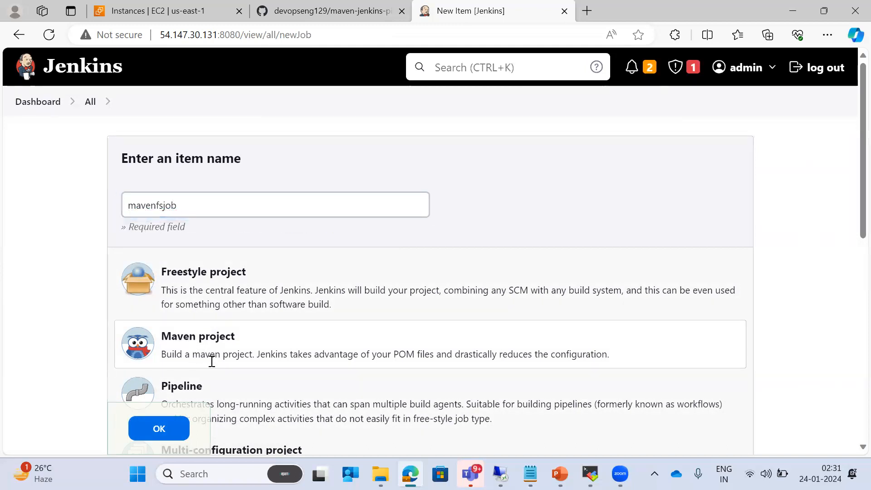
click(175, 426)
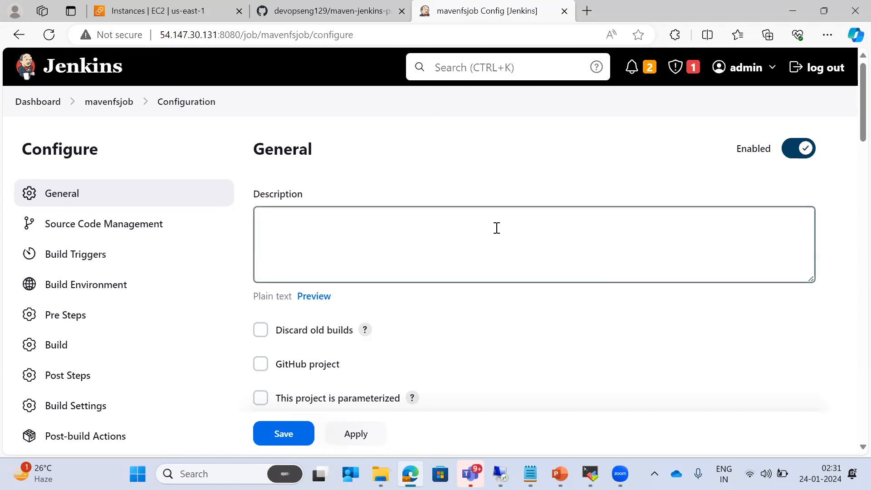
Keep pom.xml as the root POM in the Build section
scroll(497, 227, down, 6)
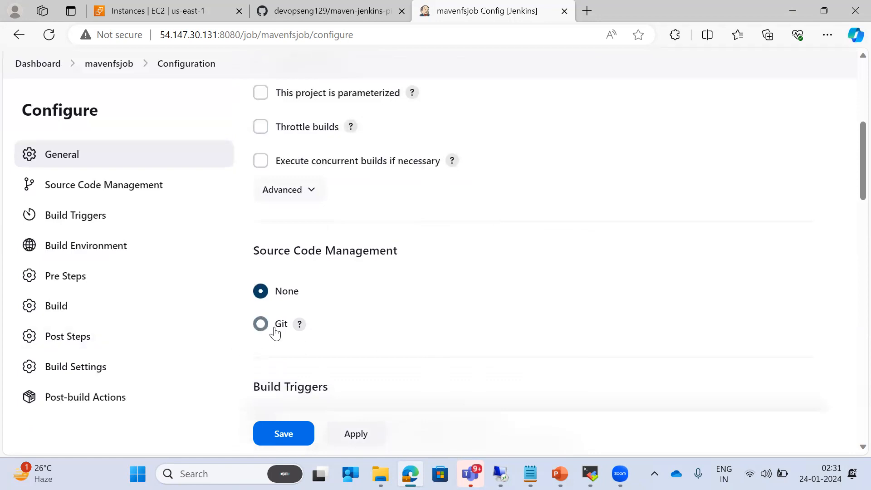
scroll(436, 235, down, 15)
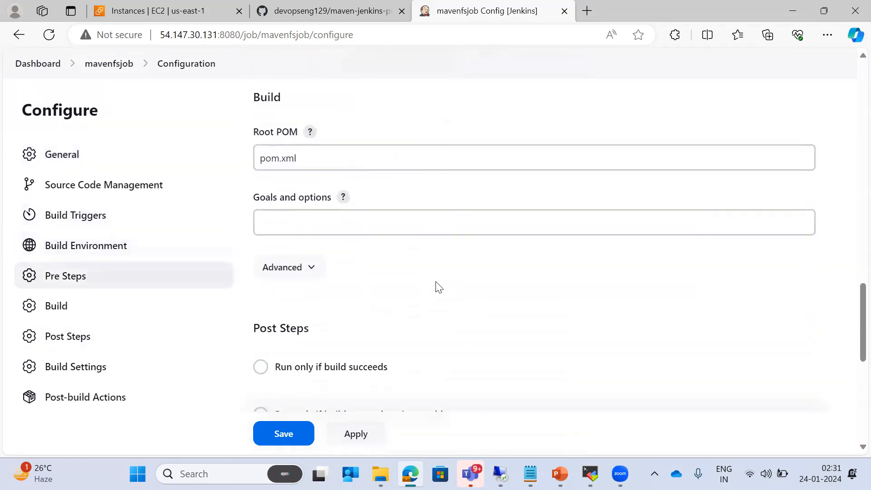
scroll(438, 286, up, 2)
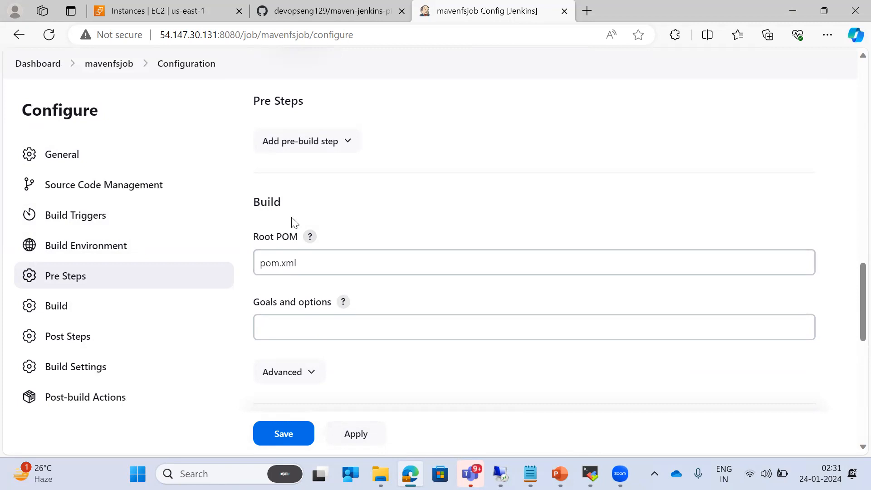
drag(323, 263, 246, 267)
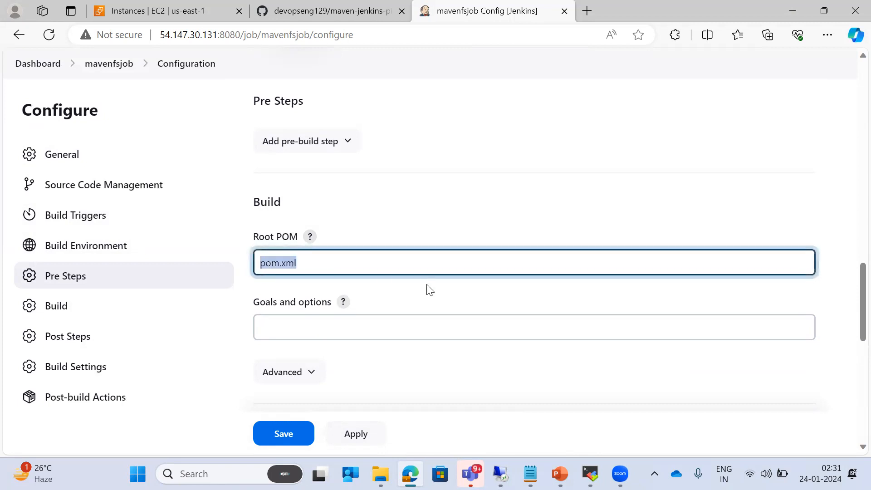
click(426, 299)
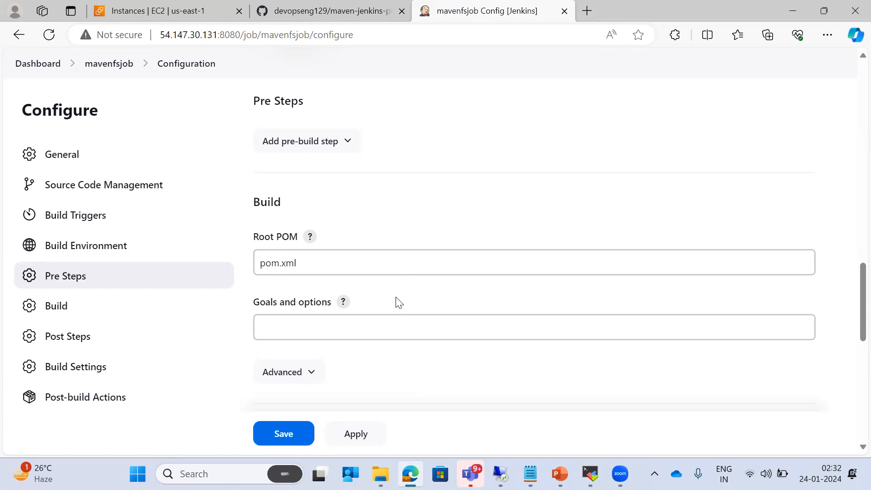
Enter compile as the Maven goal and choose Git for source code management
click(351, 321)
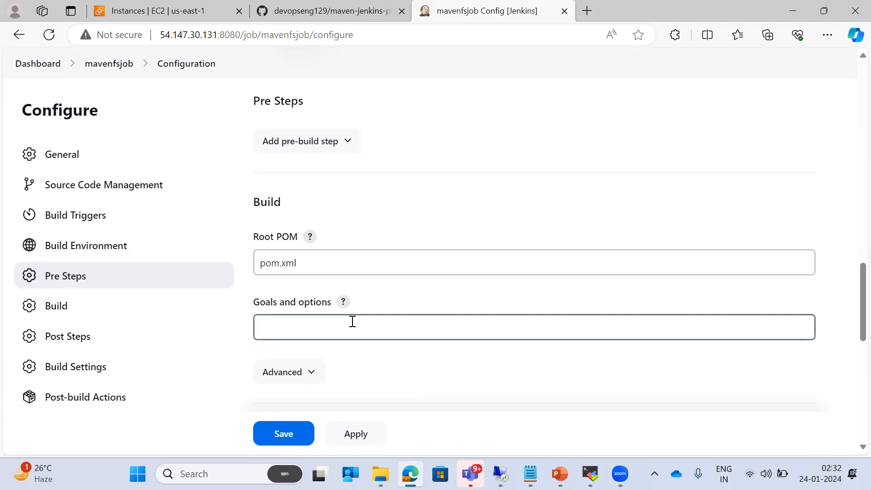
text(compile)
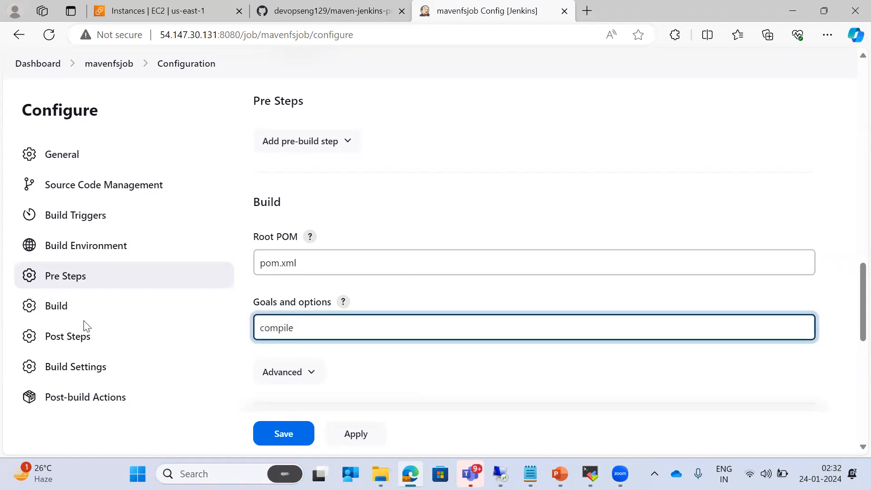
scroll(354, 253, up, 10)
scroll(407, 236, up, 4)
click(261, 324)
Paste the maven-jenkins-pipeline GitHub repository URL as the Git repository
scroll(320, 381, down, 3)
click(354, 297)
text(https://github.com/devopseng129/maven-jenkins-pipeline.git)
scroll(448, 249, down, 2)
click(483, 223)
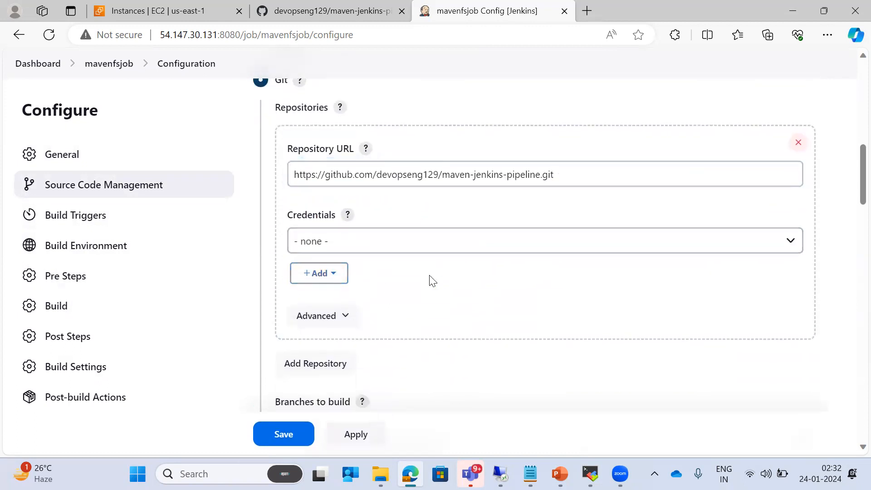
Change the branch specifier from master to */main and save the configuration
scroll(449, 290, down, 3)
click(353, 284)
key(BackSpace)
key(BackSpace)
key(BackSpace)
text(in)
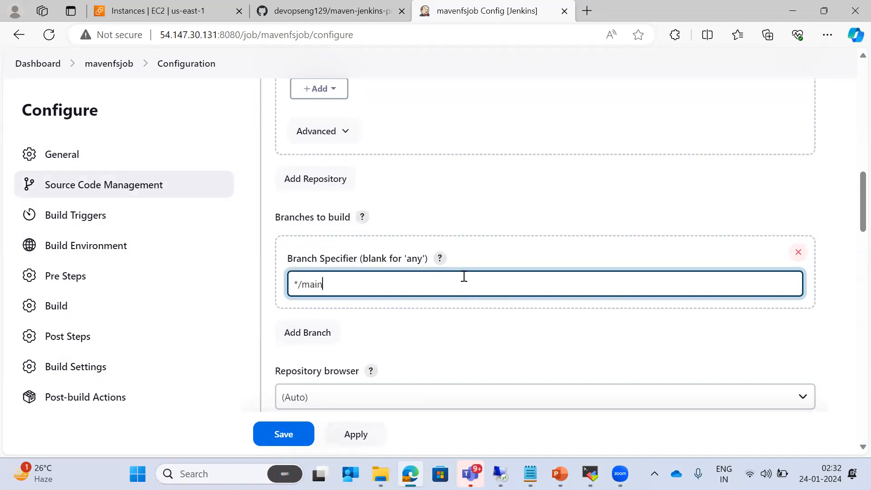
scroll(466, 277, down, 3)
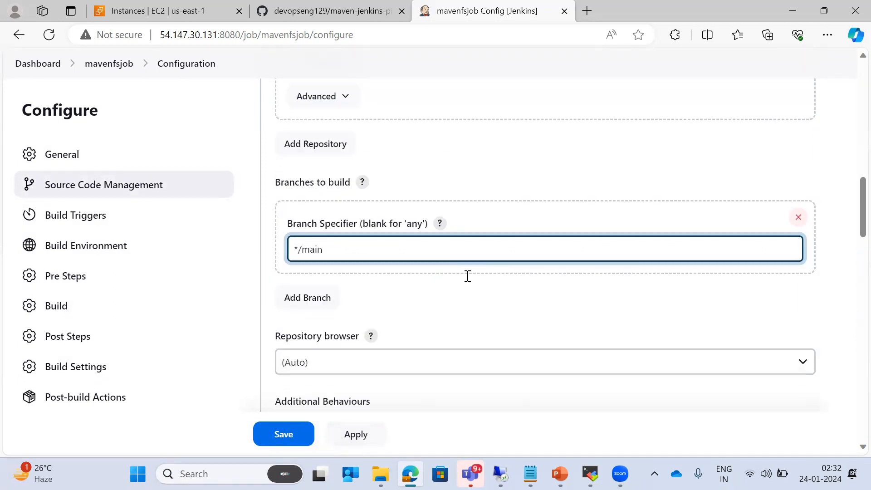
click(255, 439)
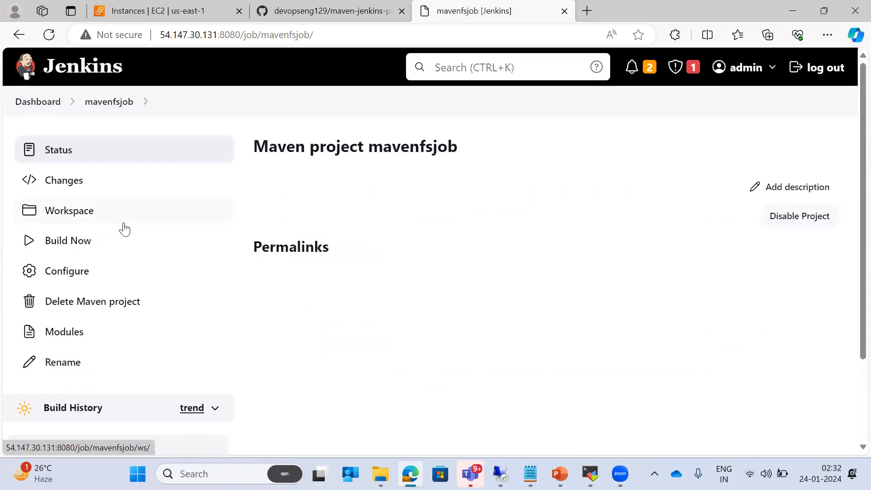
Run mavenfsjob's first build and confirm build #1 succeeds in Build History
click(88, 243)
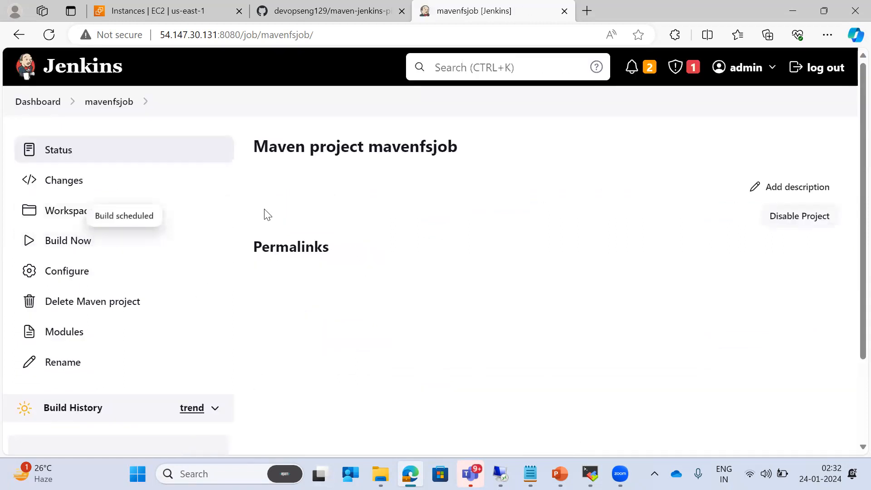
scroll(268, 215, down, 3)
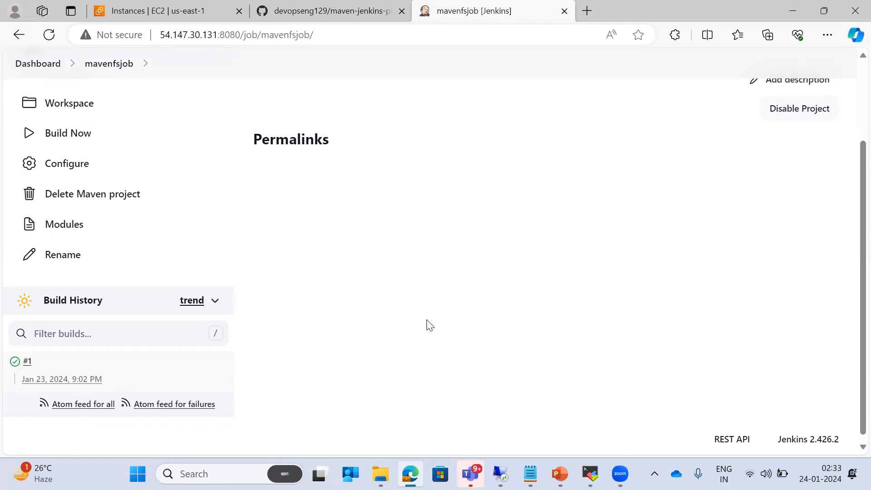
scroll(425, 320, up, 3)
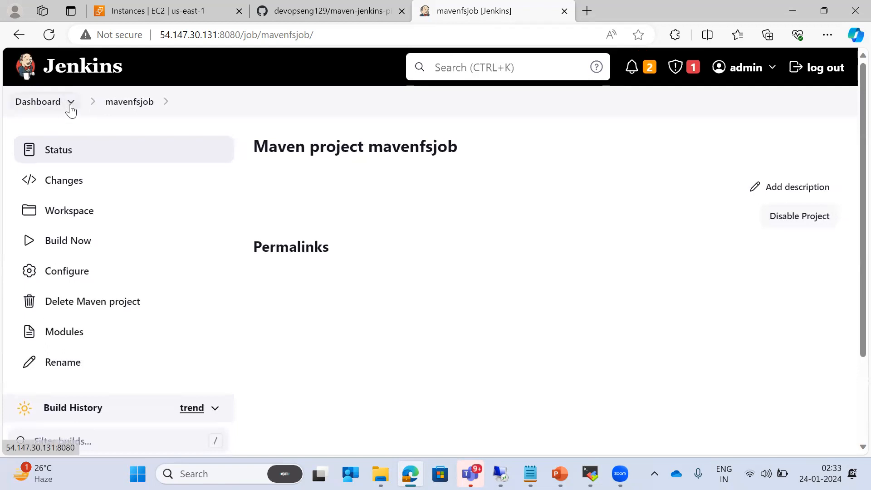
Go from the dashboard to samplefsjob's configuration page
click(40, 103)
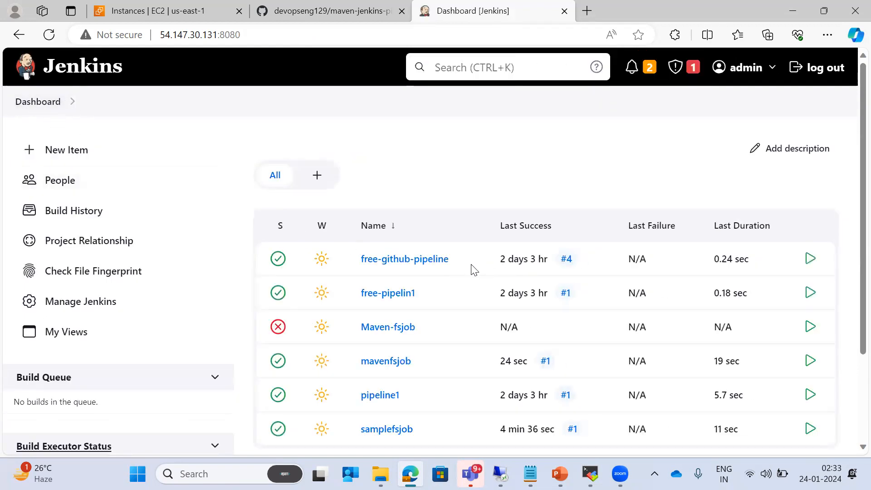
scroll(470, 266, down, 3)
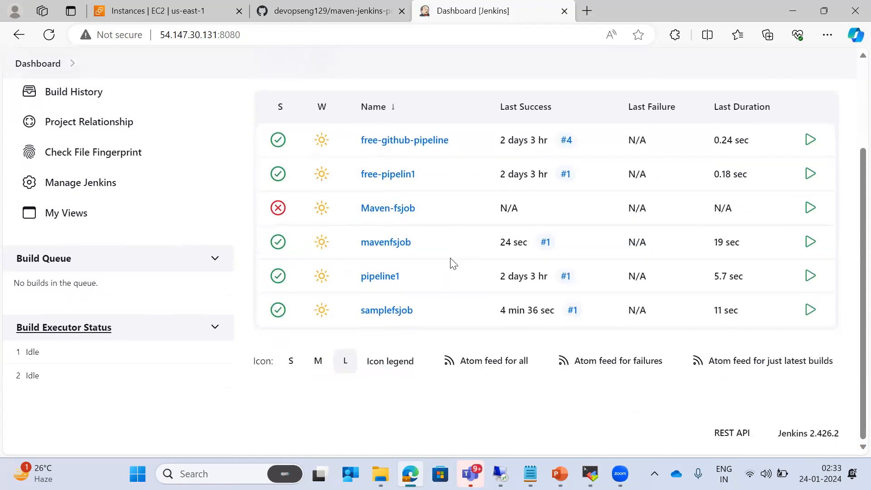
click(375, 313)
click(81, 278)
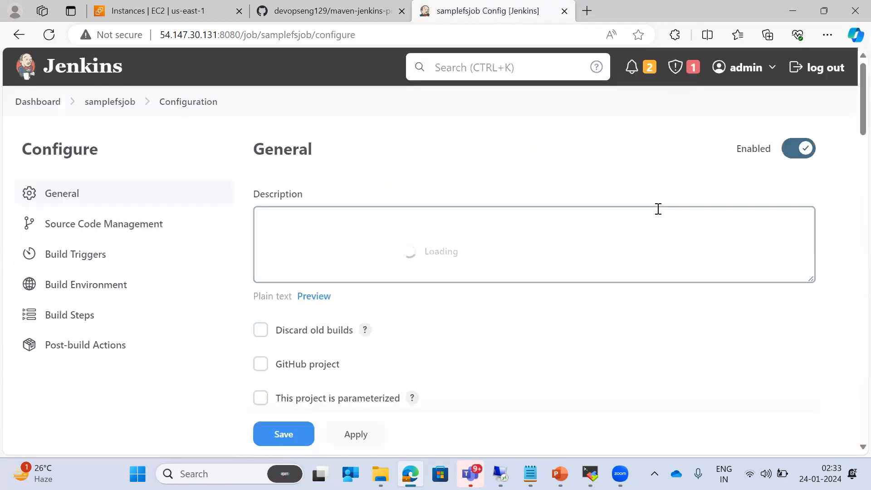
Confirm samplefsjob uses Maven version mymaven with goal compile, then return to the dashboard
scroll(658, 211, down, 15)
scroll(658, 213, down, 10)
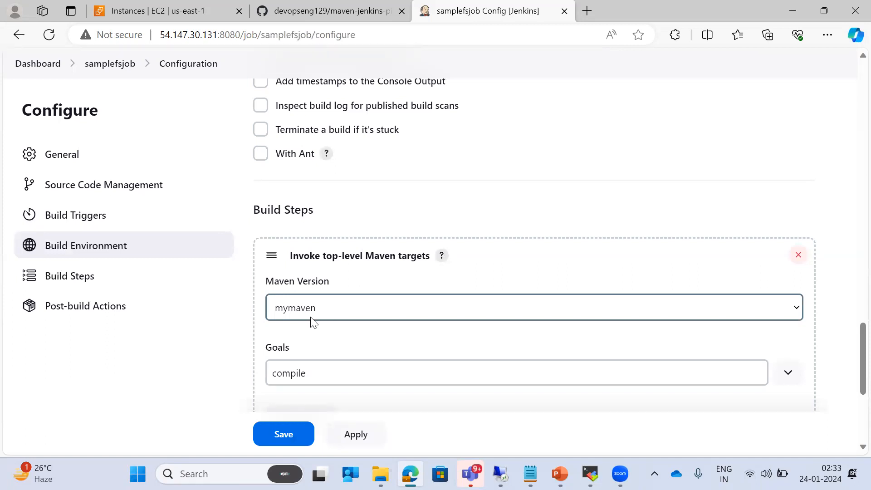
click(368, 310)
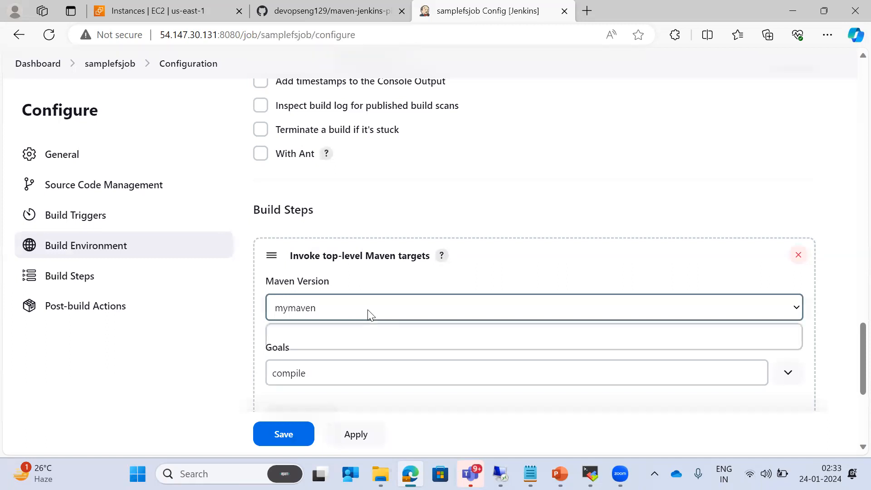
click(565, 196)
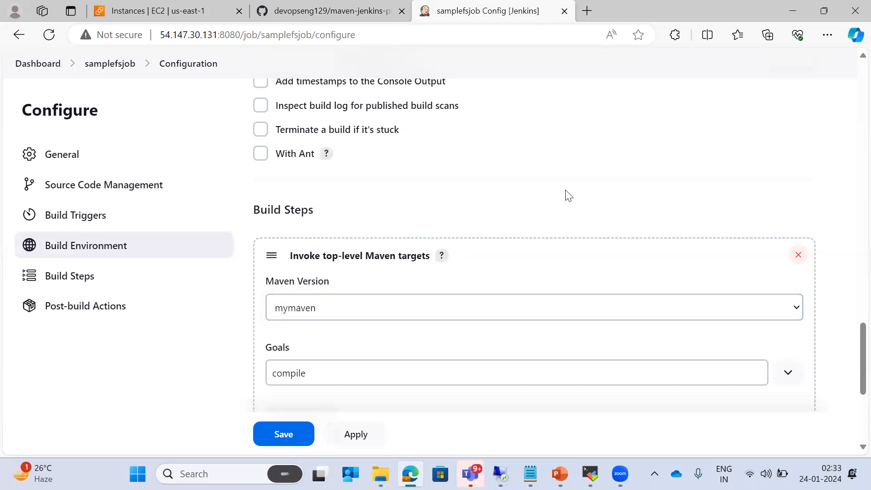
scroll(118, 225, up, 3)
scroll(118, 225, up, 2)
click(37, 67)
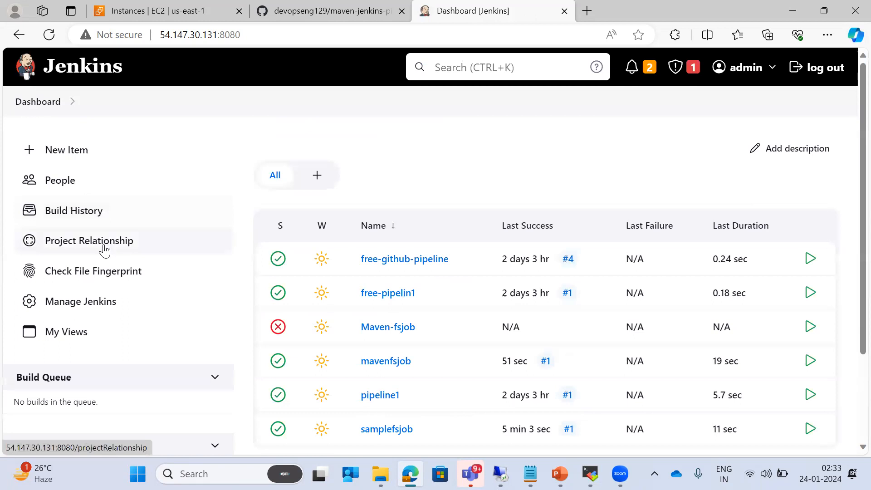
Review the mymaven Maven installation (3.9.6) under Manage Jenkins > Tools
click(69, 102)
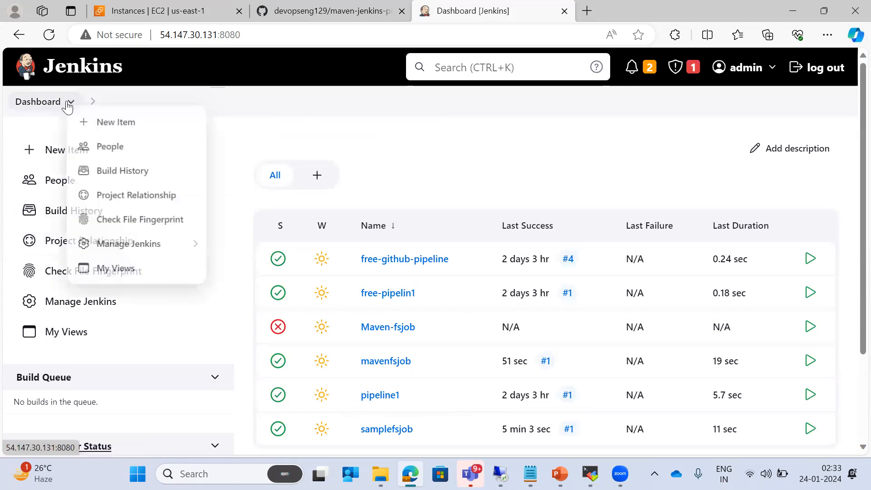
click(129, 250)
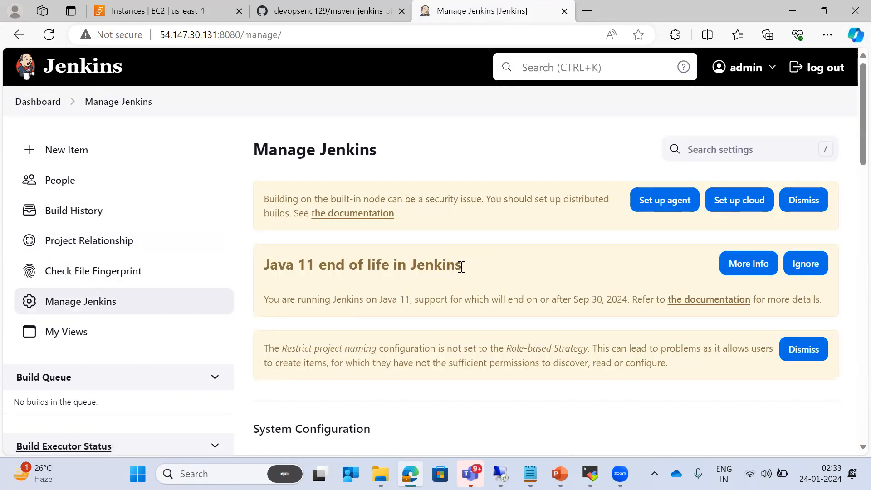
scroll(498, 255, down, 5)
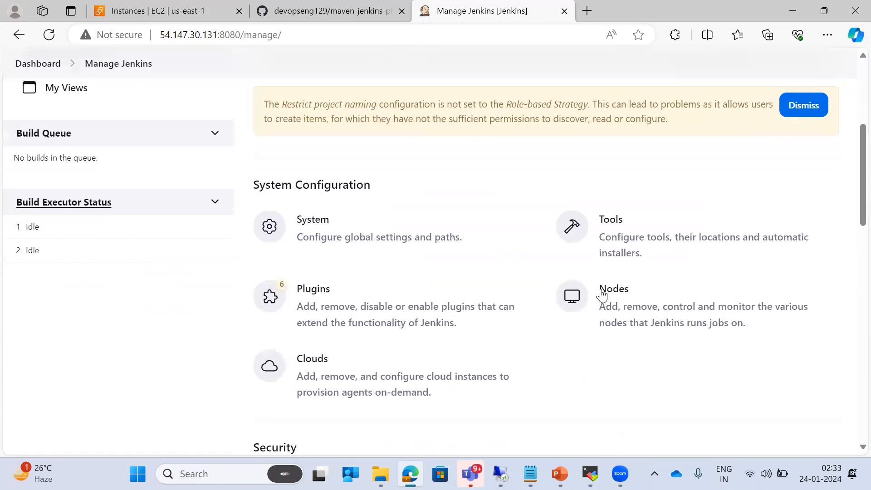
click(632, 237)
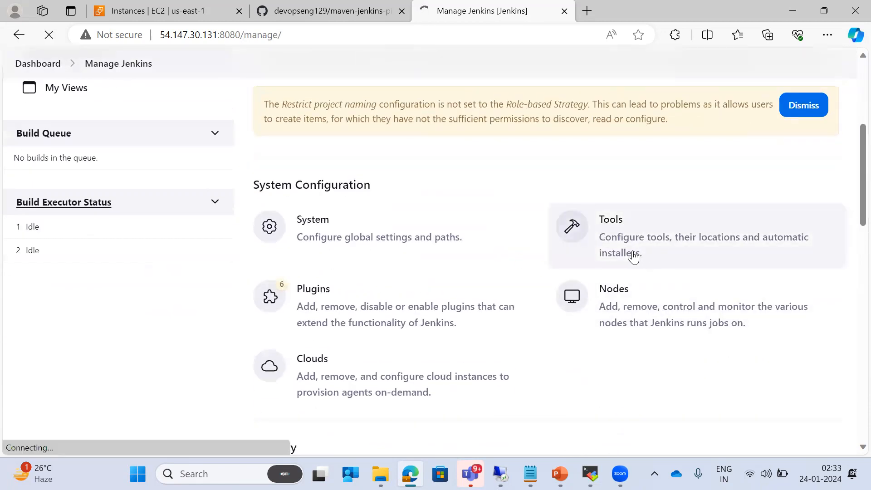
scroll(463, 255, down, 10)
scroll(343, 247, down, 5)
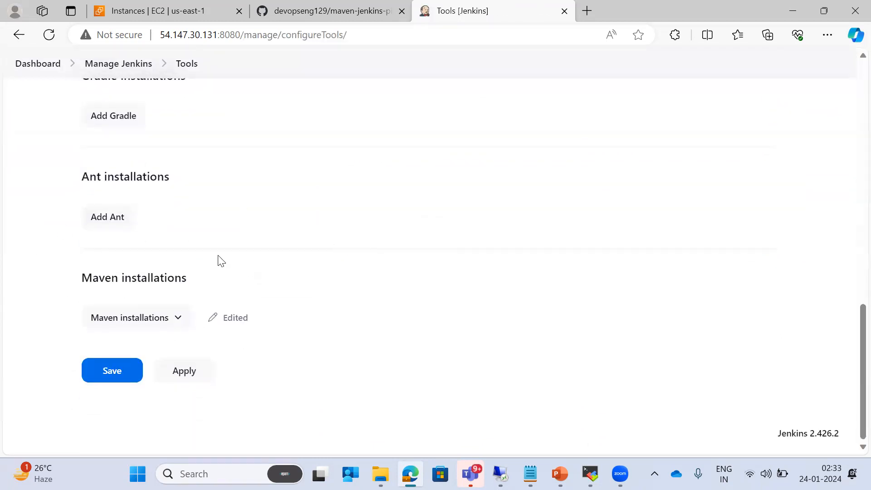
click(167, 319)
scroll(272, 268, down, 3)
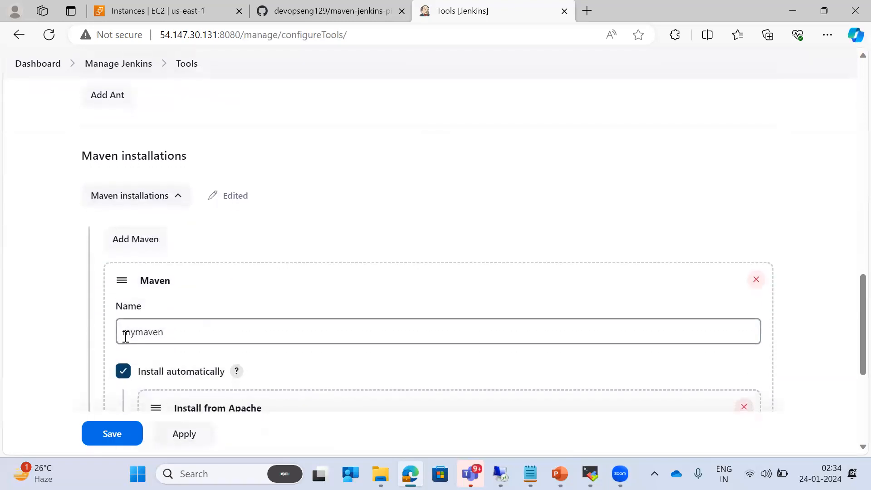
scroll(208, 323, down, 3)
click(165, 216)
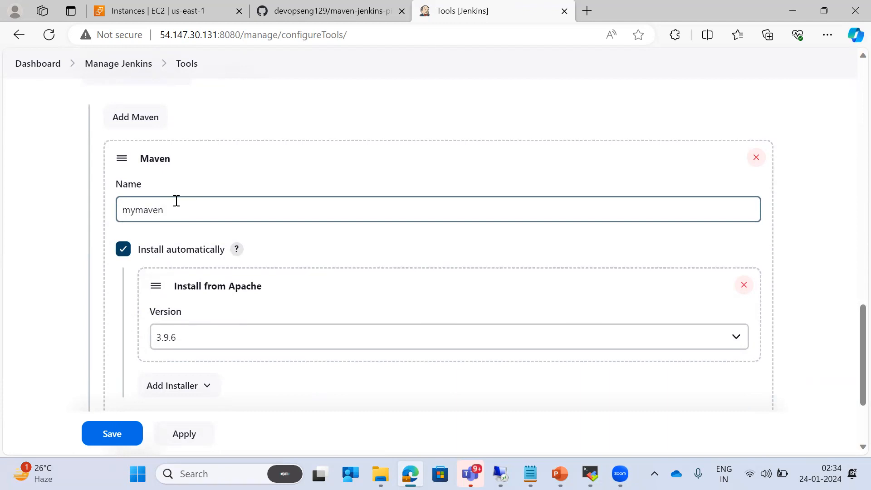
Advance the PowerPoint slide show to the Maven Free Style Job slide
key(alt+Tab)
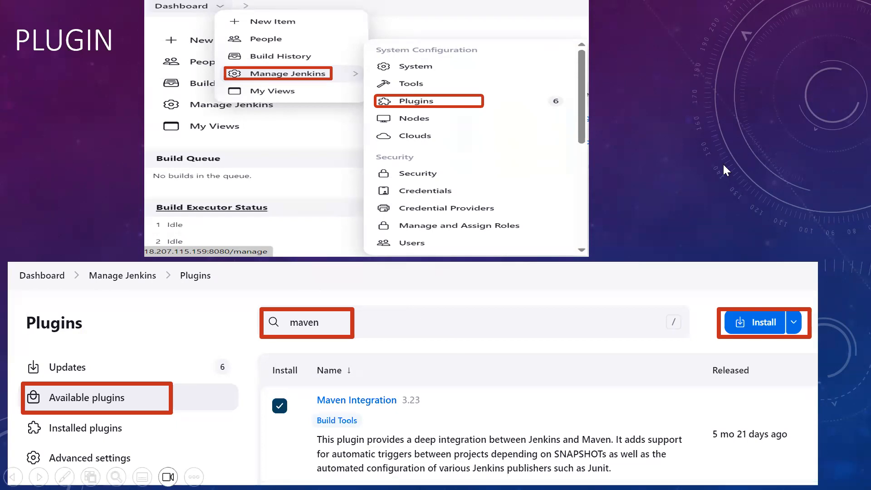
click(710, 159)
click(710, 159)
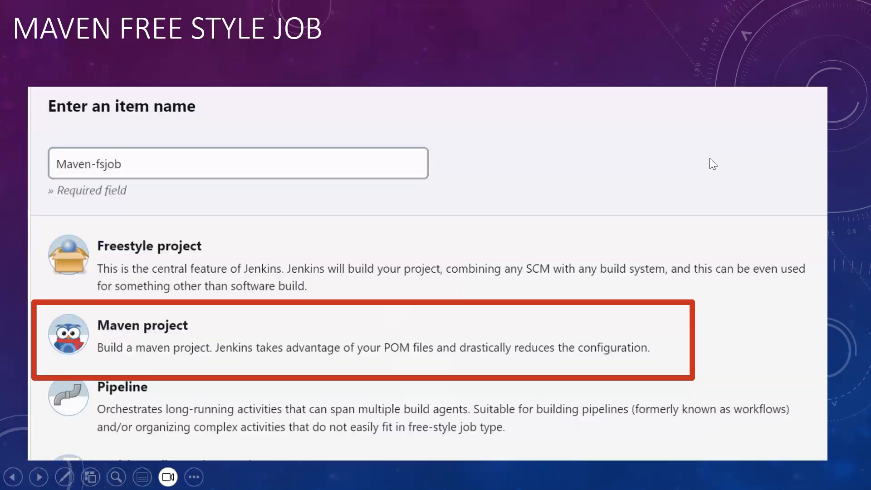